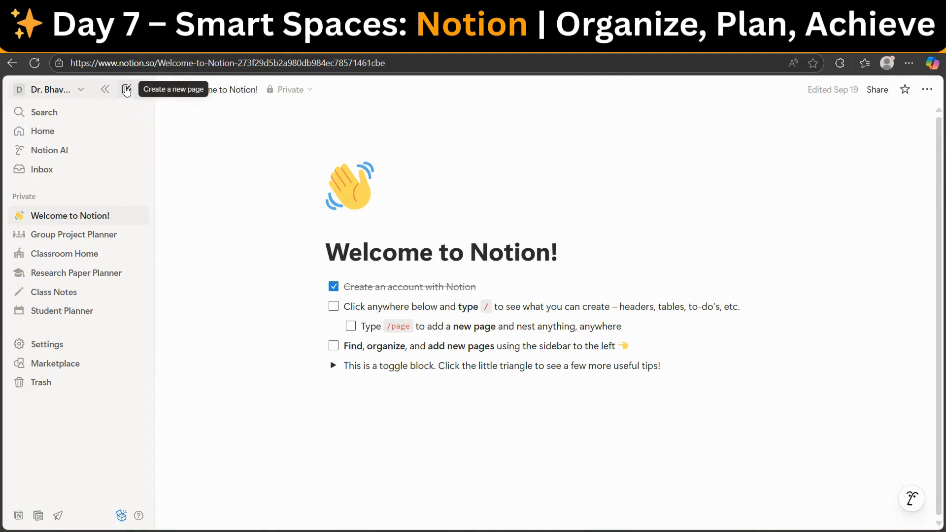
Create a new page titled "Activities" and set its icon to the grinning face emoji
click(127, 90)
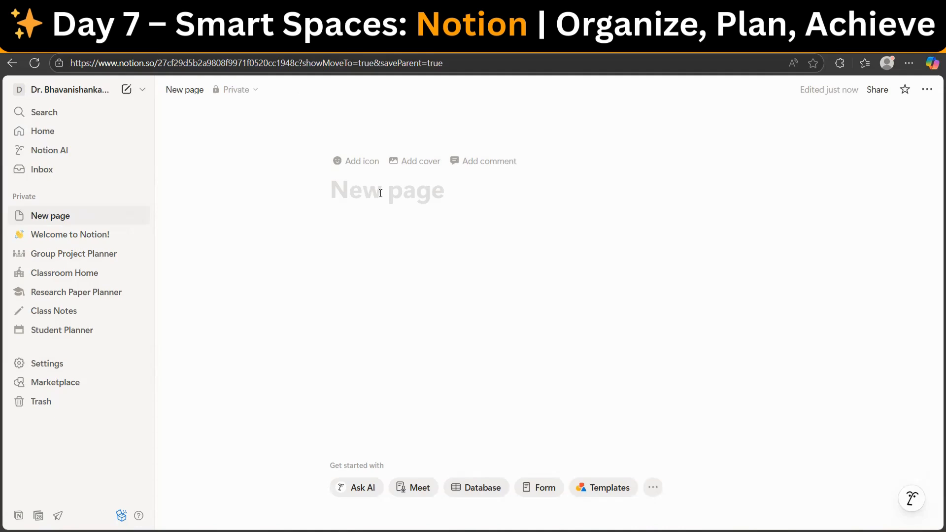
text(Activities)
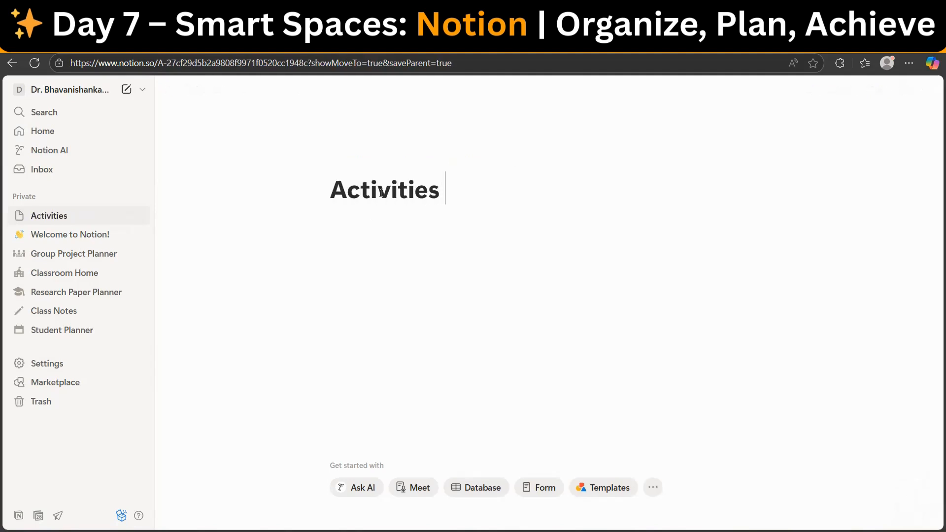
click(350, 159)
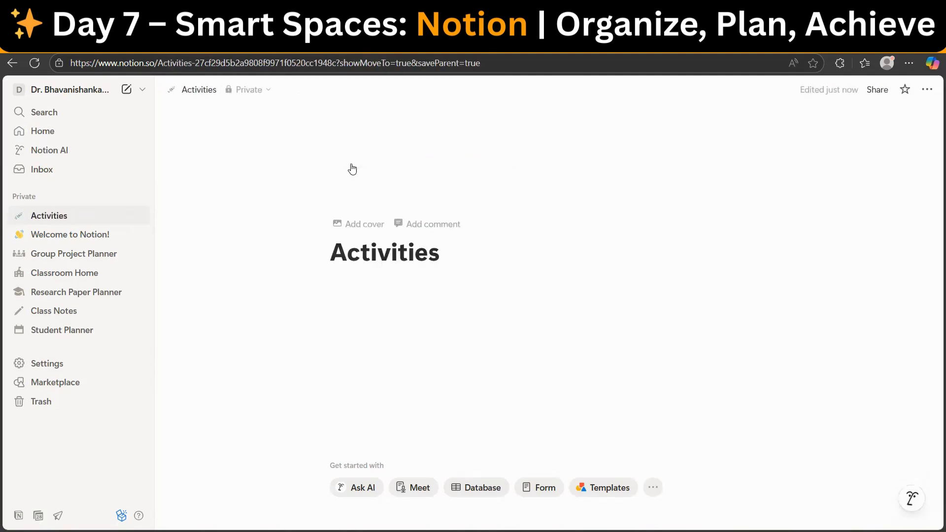
click(356, 198)
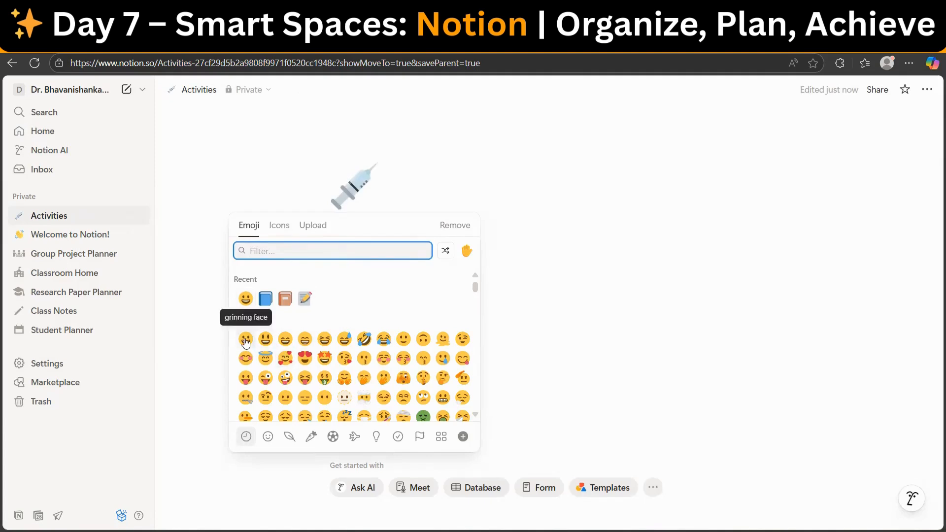
click(245, 299)
mouse_move(413, 178)
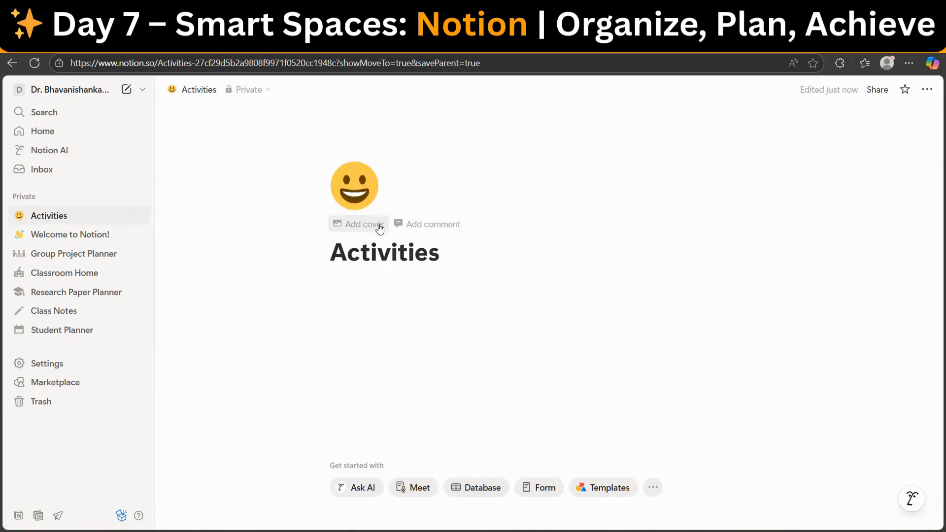
Add a cover to the Activities page and change it to the solid yellow colour from the gallery
click(361, 226)
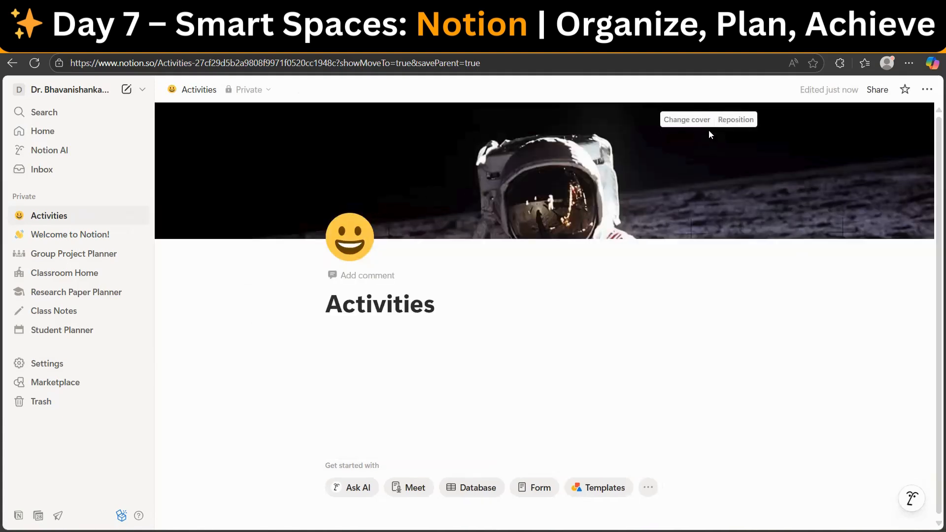
click(691, 126)
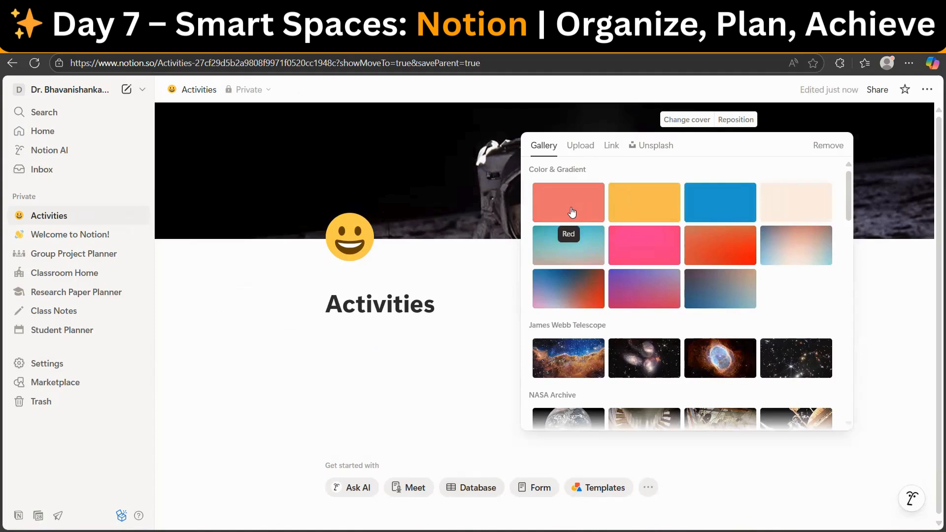
click(644, 212)
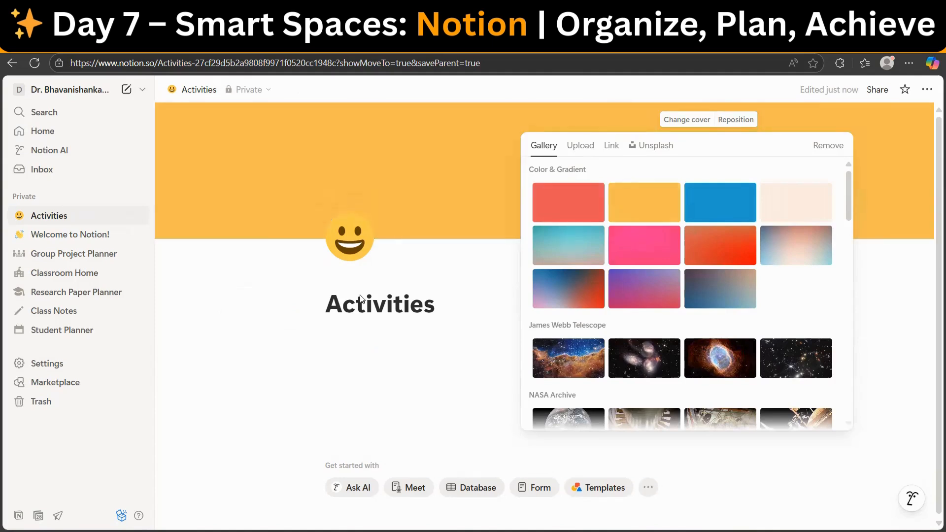
click(434, 209)
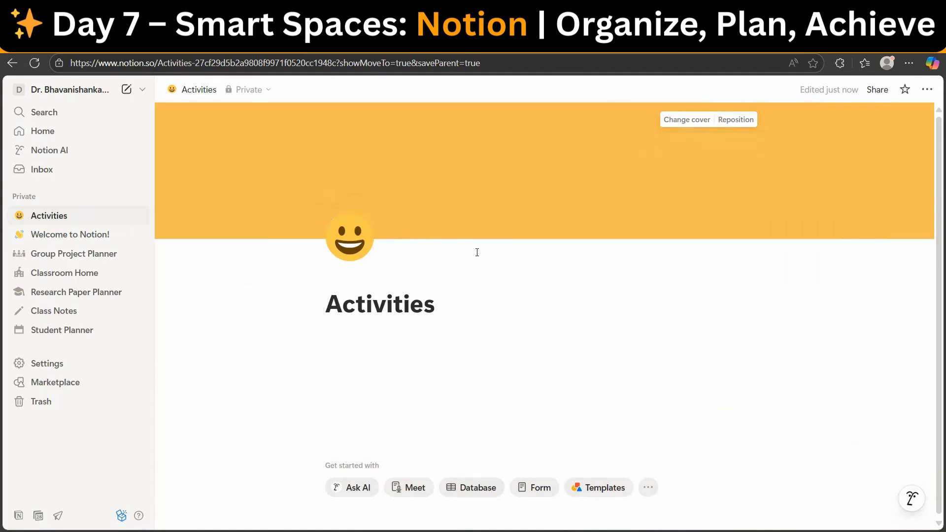
Examine the AI drafting, writing, brainstorming and search suggestions offered for the empty page body, leaving the page empty
click(358, 310)
click(345, 331)
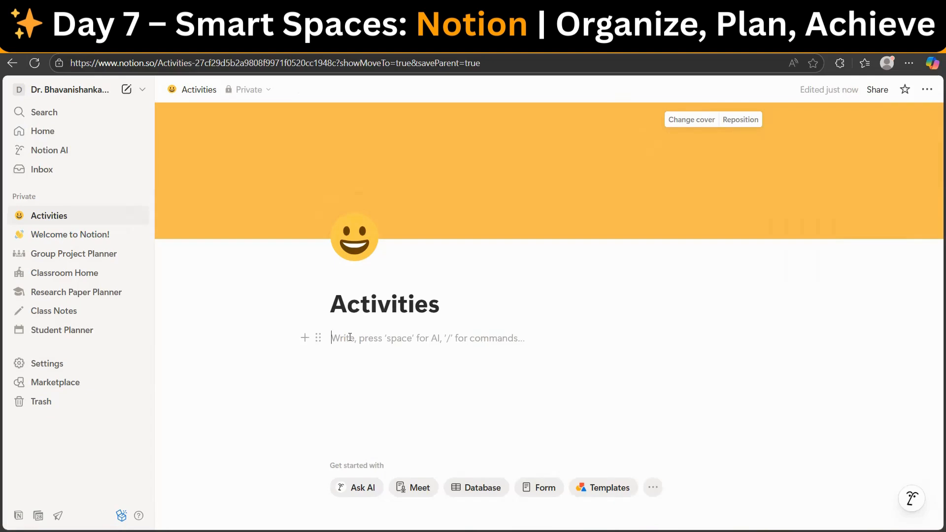
key(space)
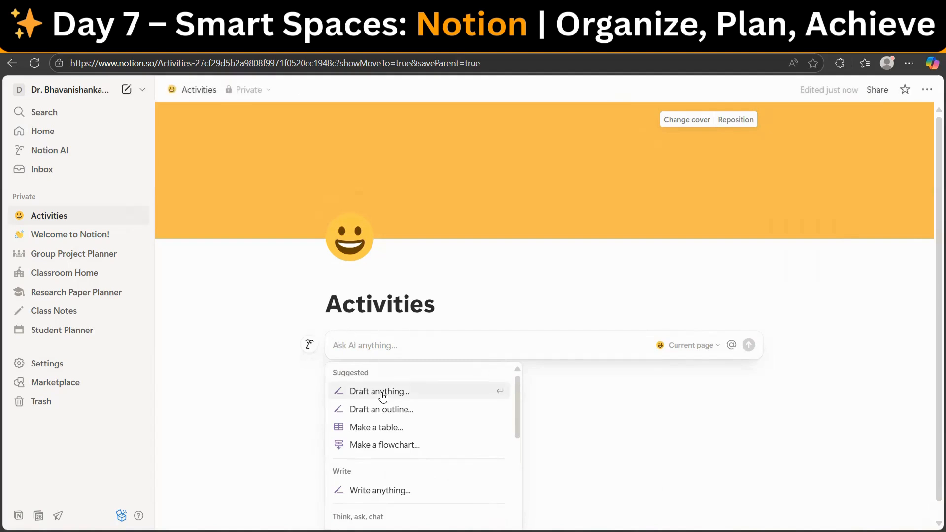
scroll(424, 385, down, 5)
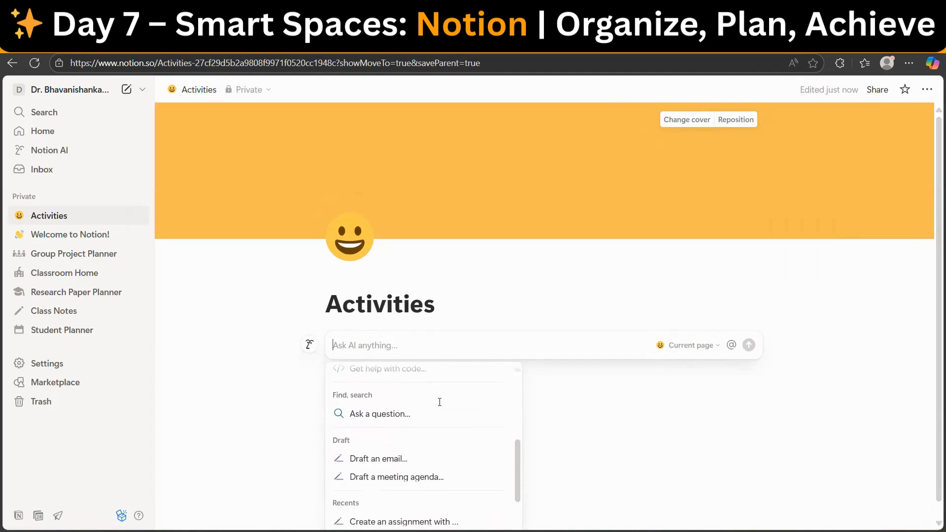
scroll(434, 405, up, 3)
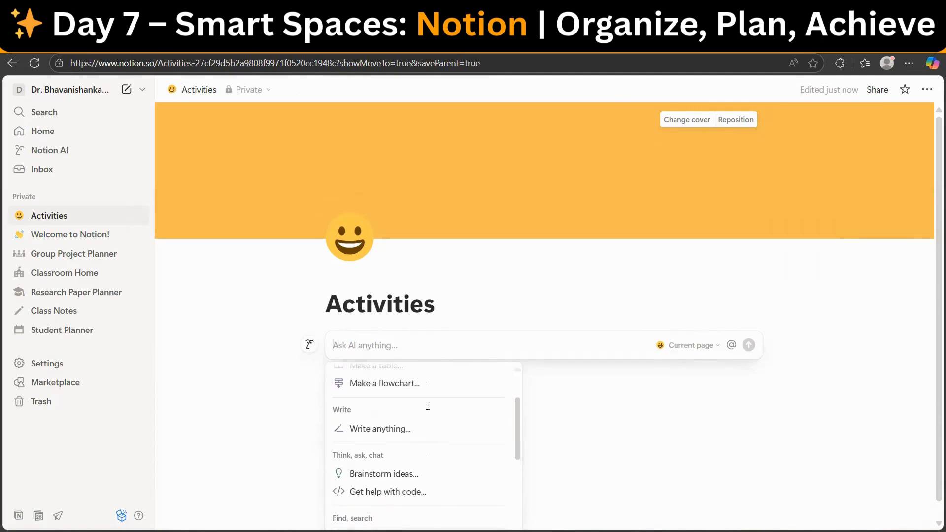
scroll(419, 390, down, 2)
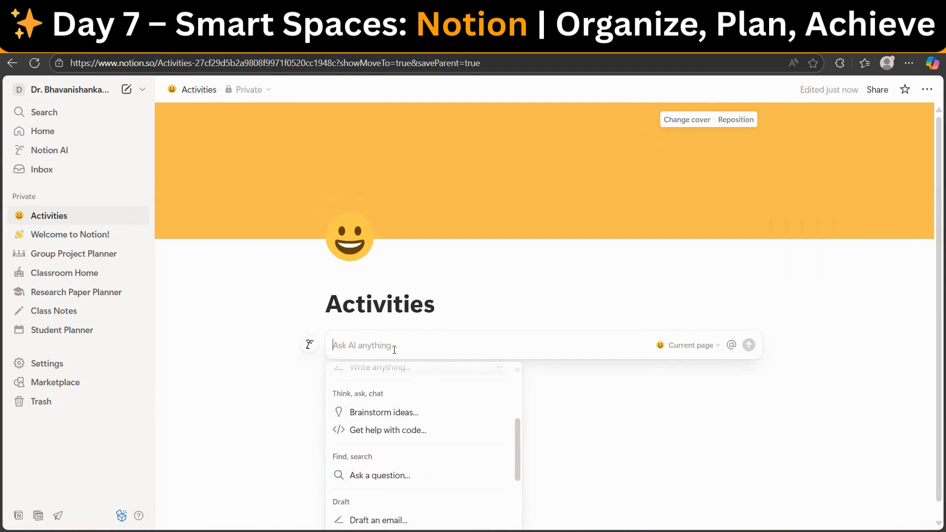
text(/)
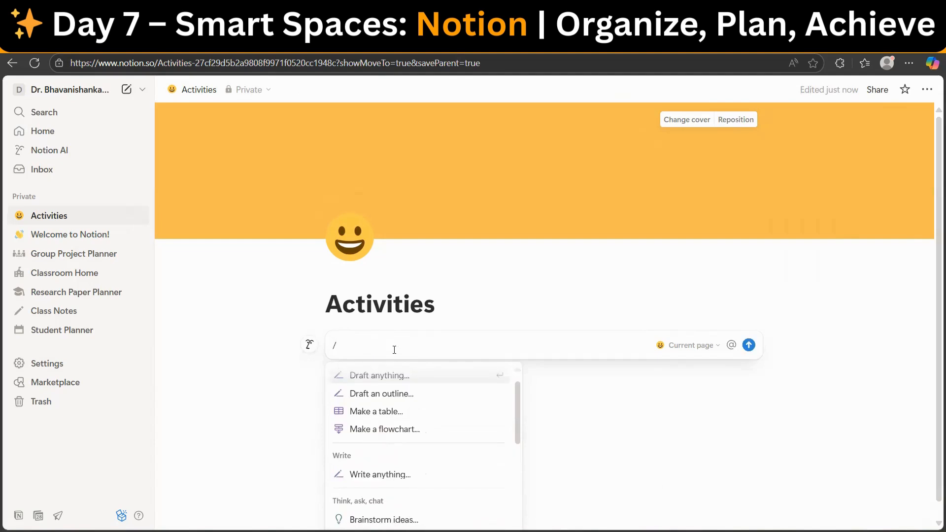
scroll(393, 400, down, 4)
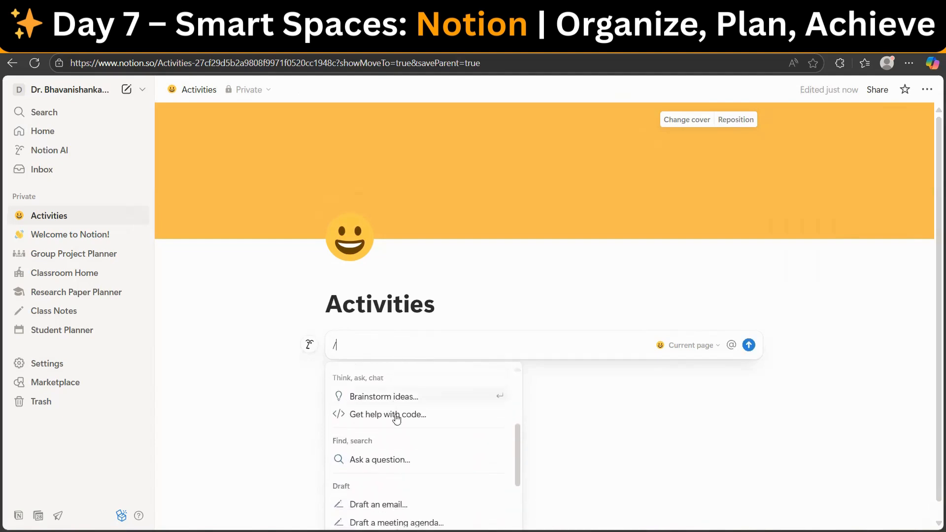
scroll(397, 419, down, 3)
scroll(414, 394, up, 6)
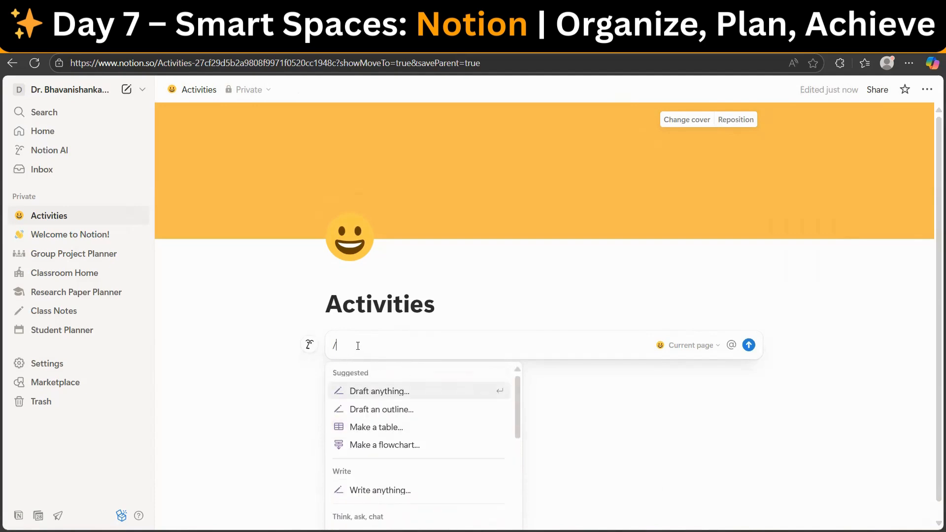
key(BackSpace)
key(BackSpace)
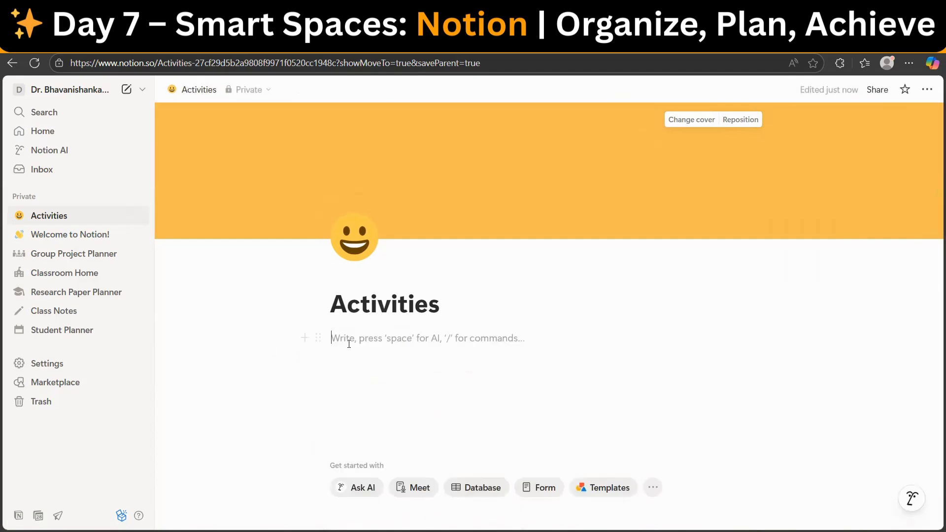
Review the suggested and basic block types that can be inserted in the page body without adding any
text(/)
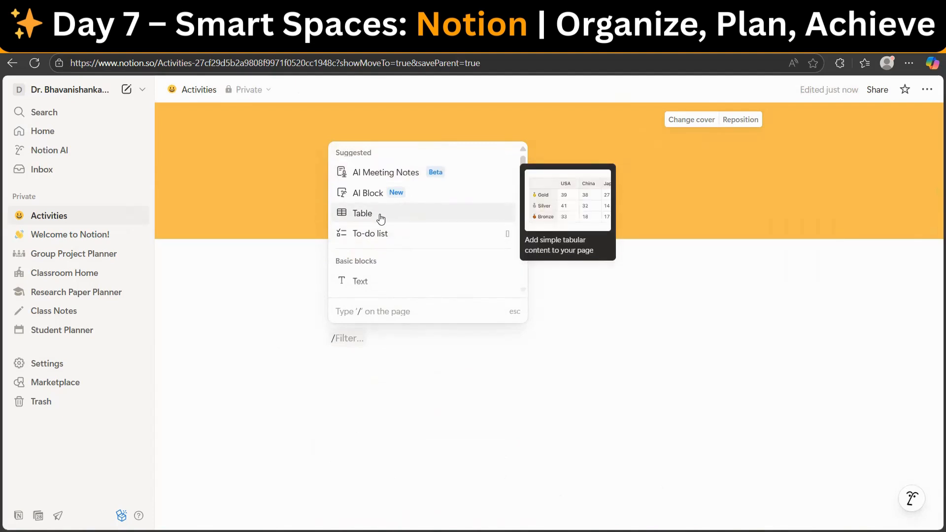
scroll(381, 218, down, 2)
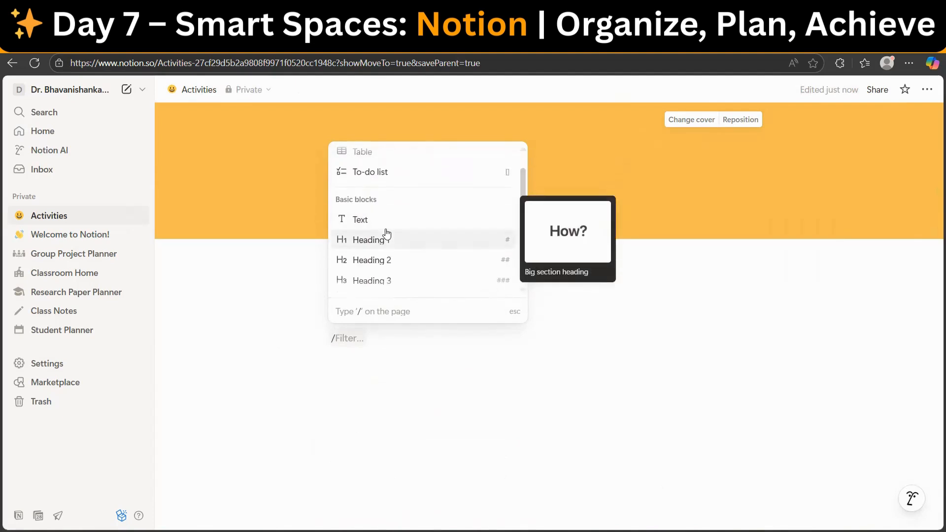
scroll(384, 246, down, 3)
key(Escape)
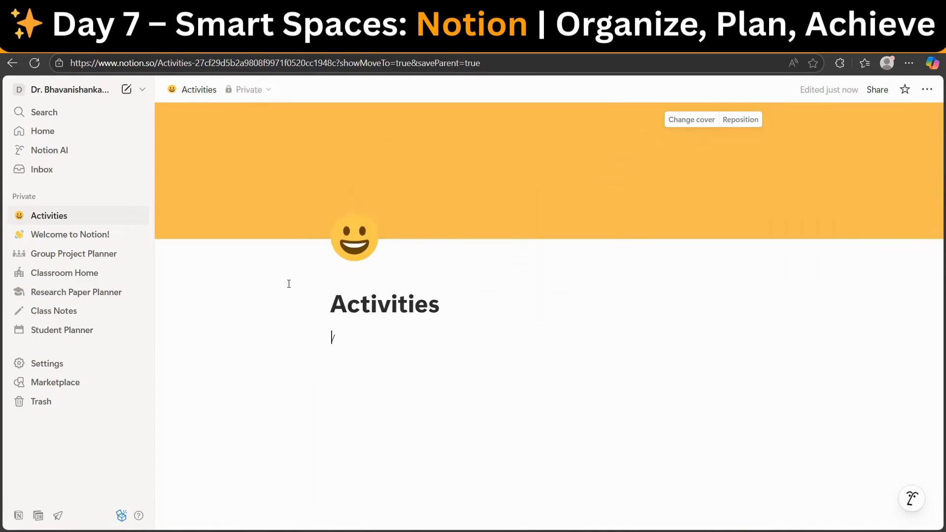
key(BackSpace)
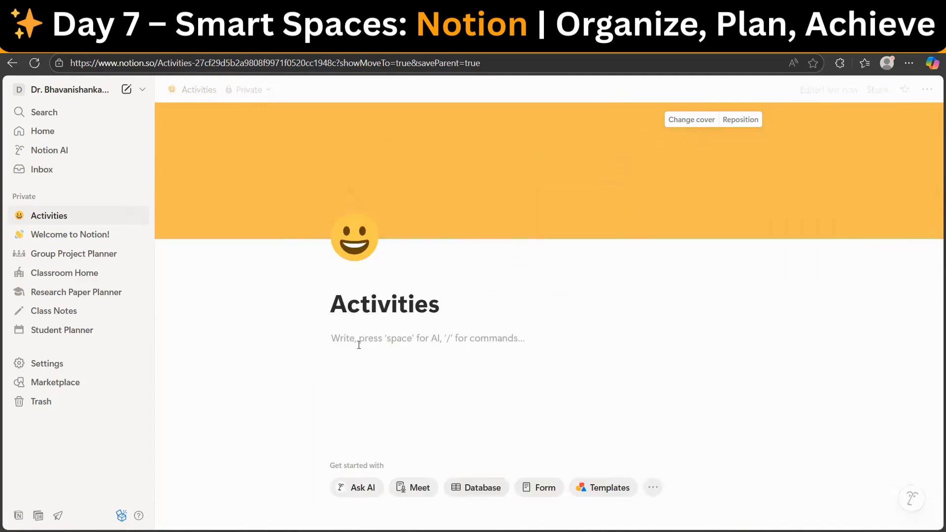
key(space)
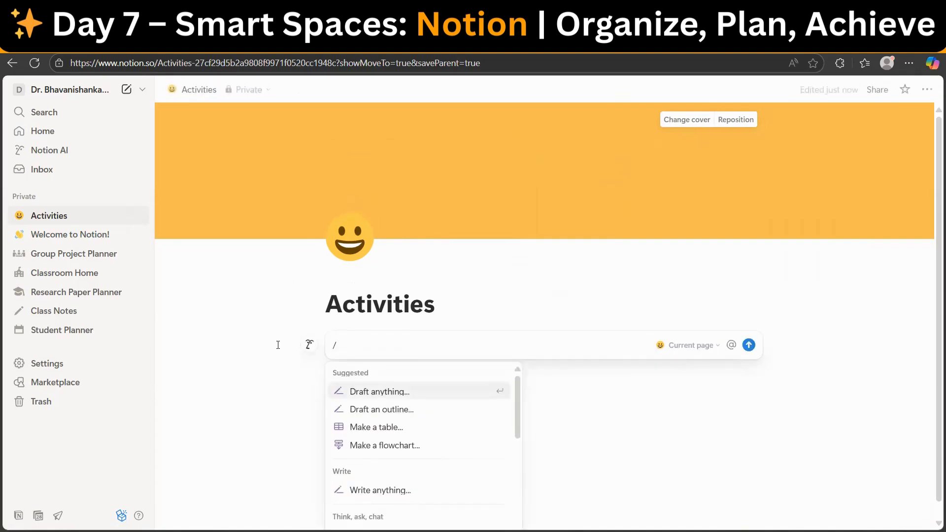
key(Escape)
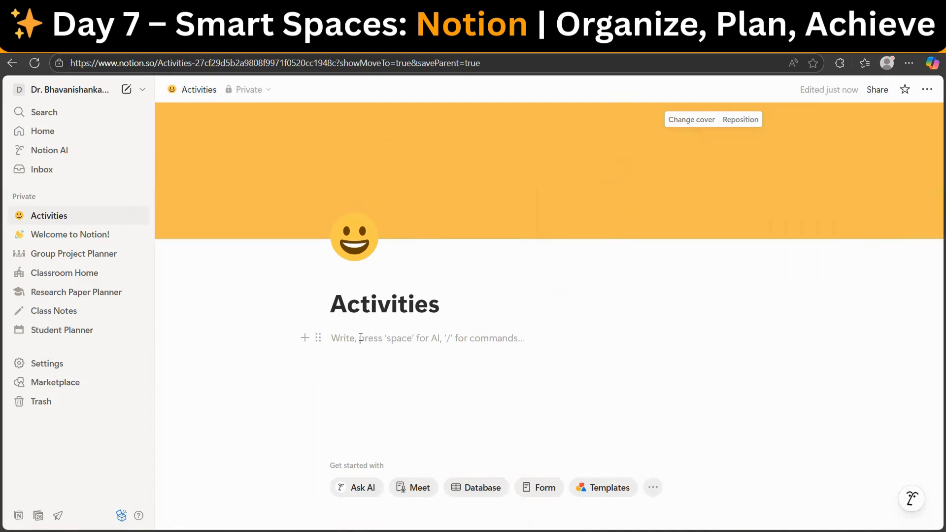
Insert a to-do list under the Activities title with the items "Academics", "Research" and "Assignments"
text(/)
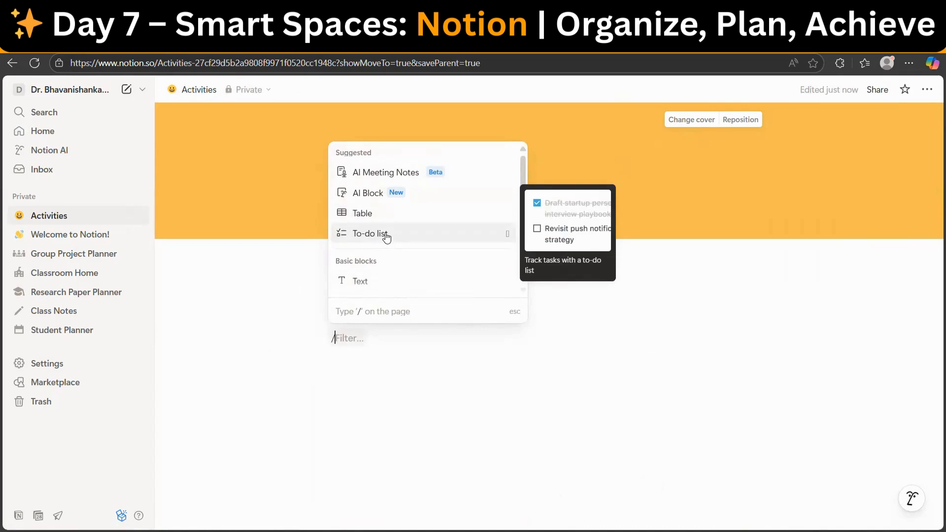
click(386, 238)
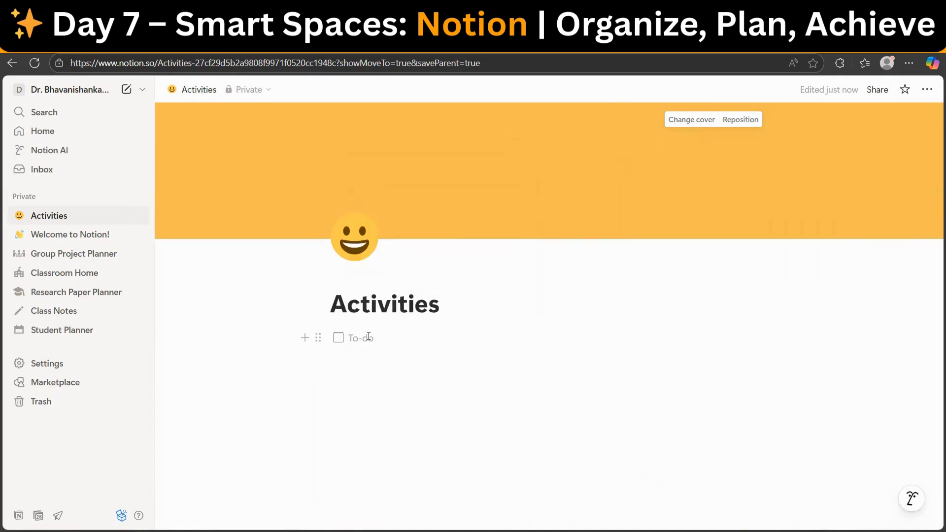
text(Academics)
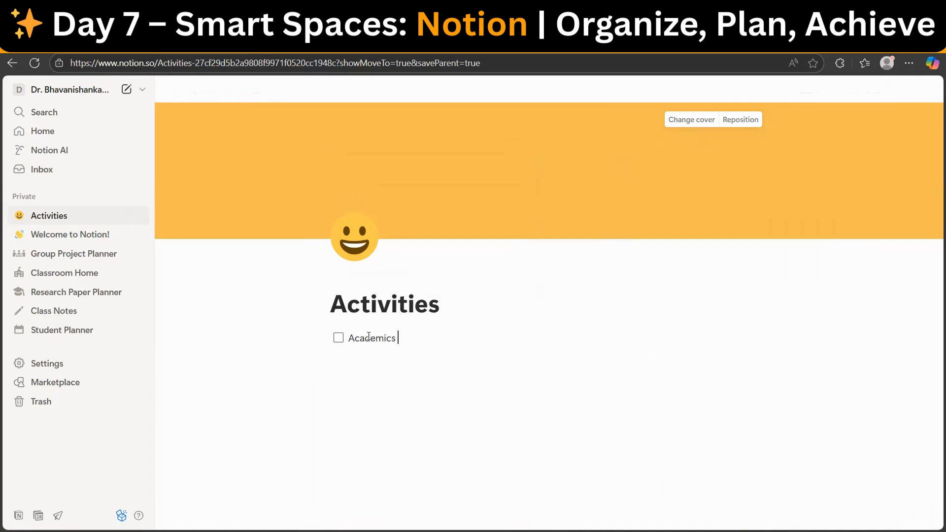
key(Return)
text(Research)
key(Return)
text(Assignments)
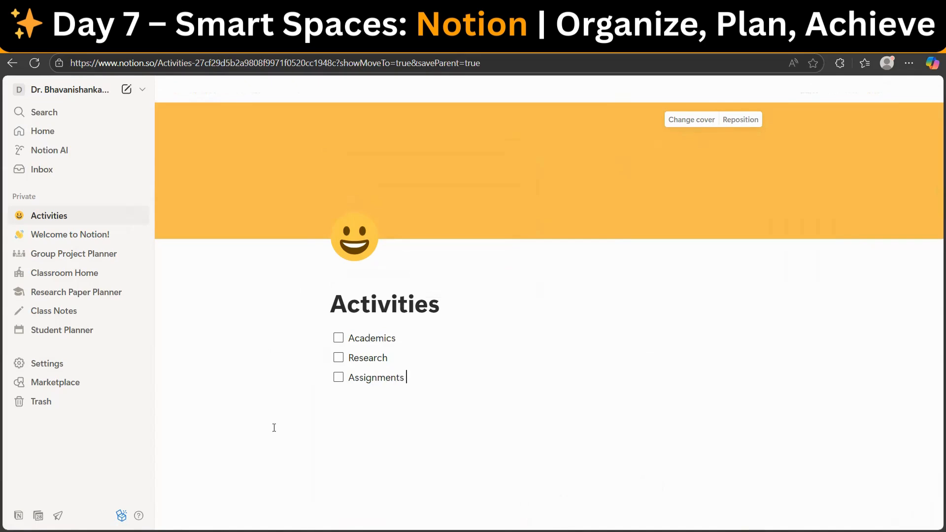
Mark the Academics, Research and Assignments to-do items as completed
click(339, 339)
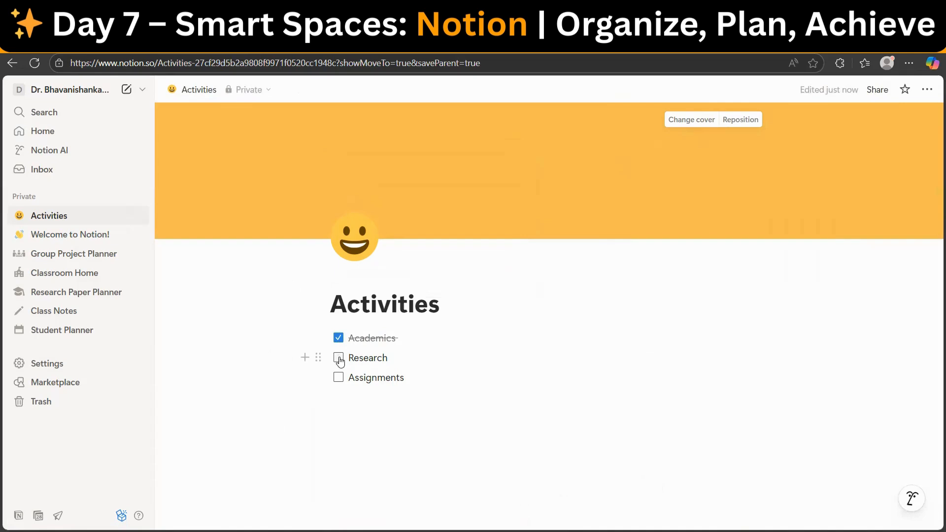
click(339, 358)
click(339, 378)
Insert a toggle list below the to-do list with the toggles "Academics" and "Research"
click(341, 397)
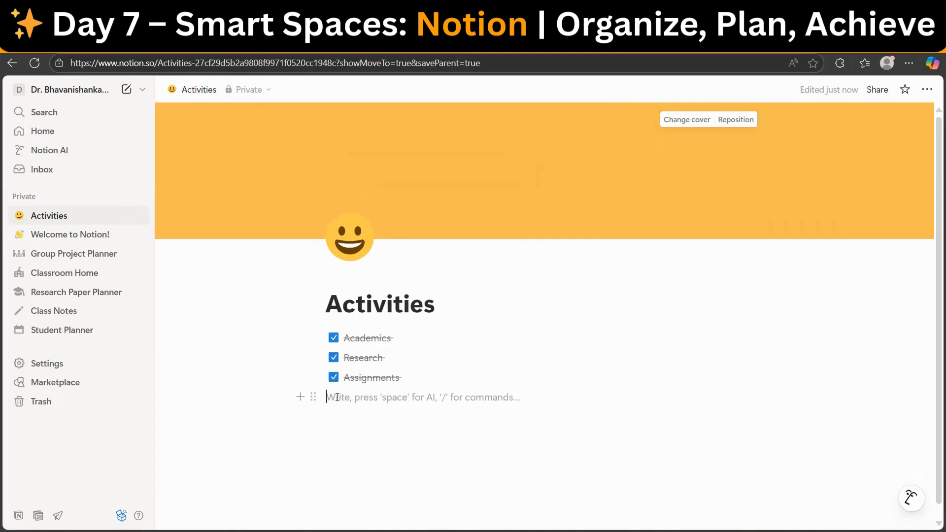
text(/)
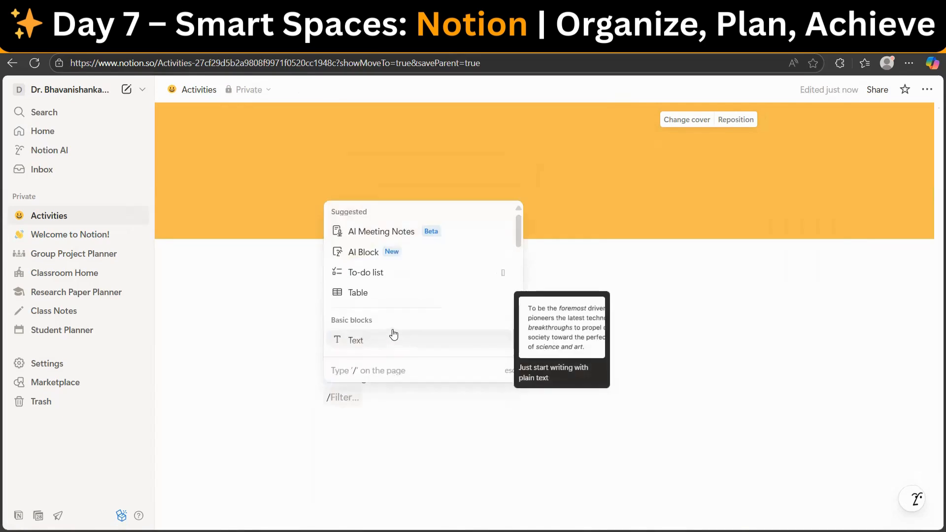
scroll(367, 308, down, 3)
scroll(405, 277, down, 3)
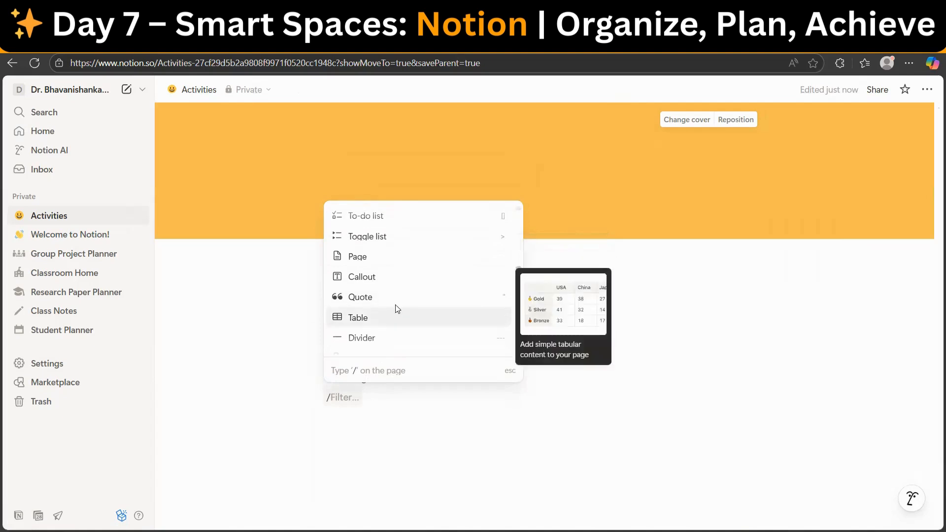
click(372, 237)
text(A)
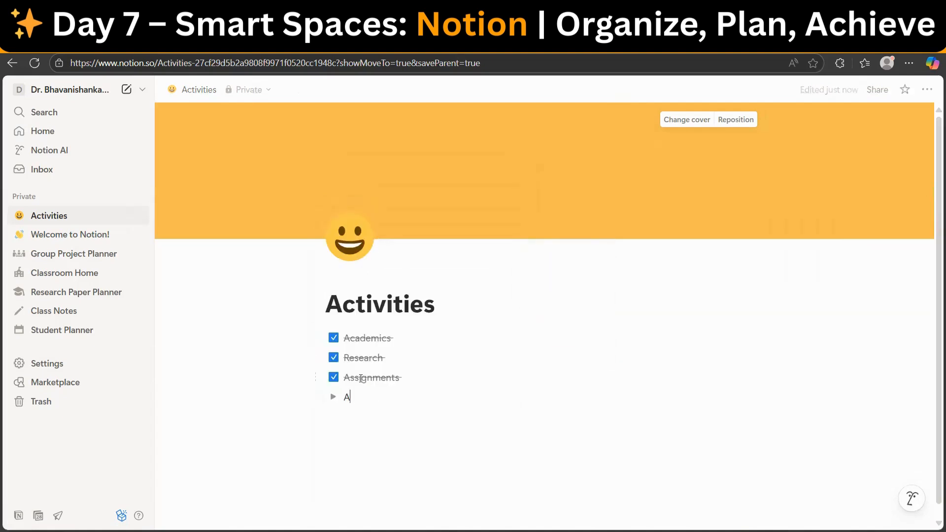
text(cademics)
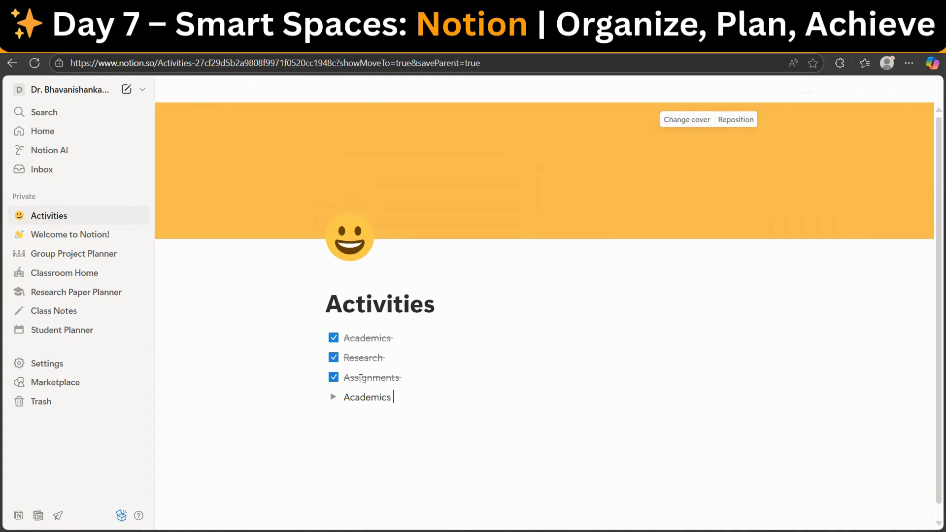
key(Return)
text(Research)
key(Return)
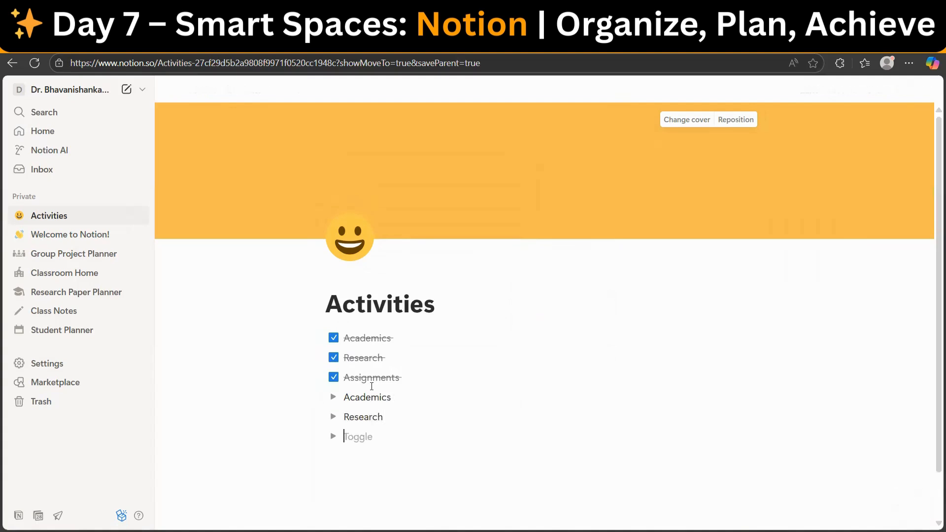
Add a third toggle named "Assignments" below the Research toggle
text(Assignemnts)
key(BackSpace)
key(BackSpace)
key(BackSpace)
key(BackSpace)
key(BackSpace)
text(ments)
Expand the Academics toggle and enter "Take class" as its first line
click(333, 398)
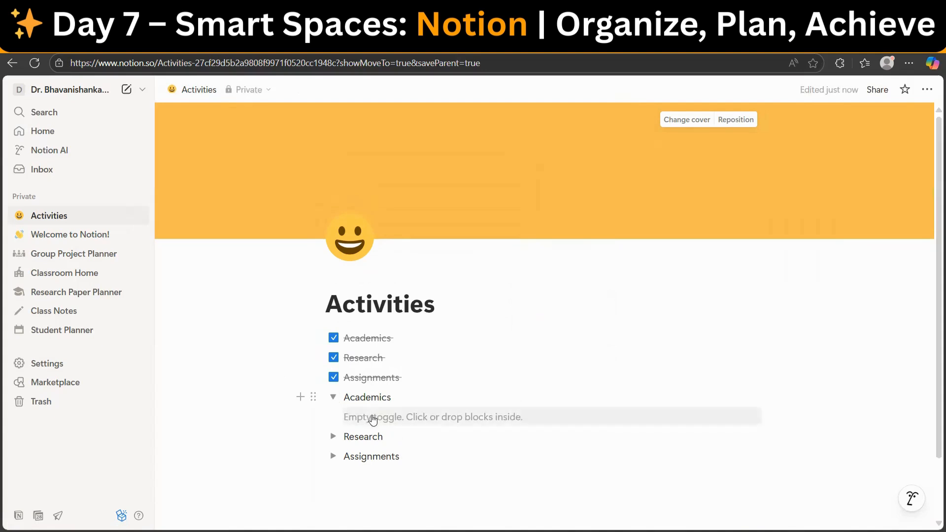
click(370, 418)
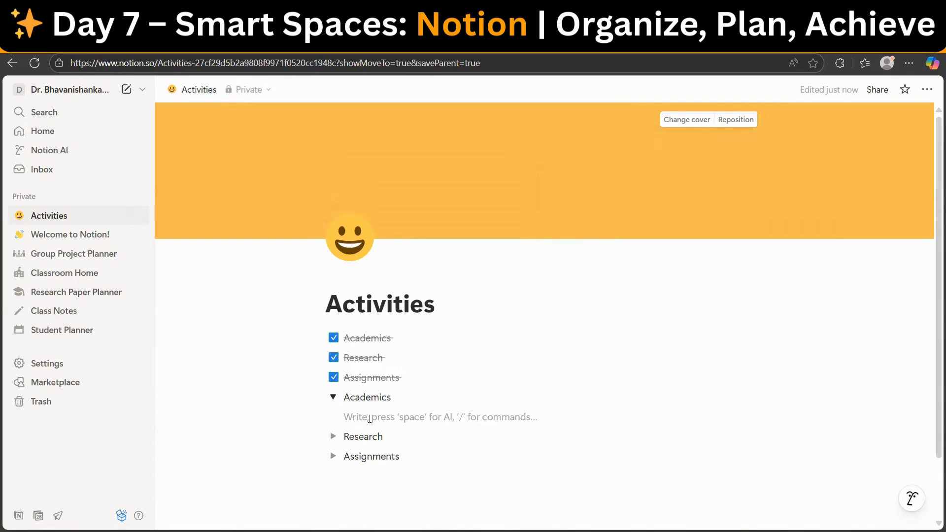
text(Take calss)
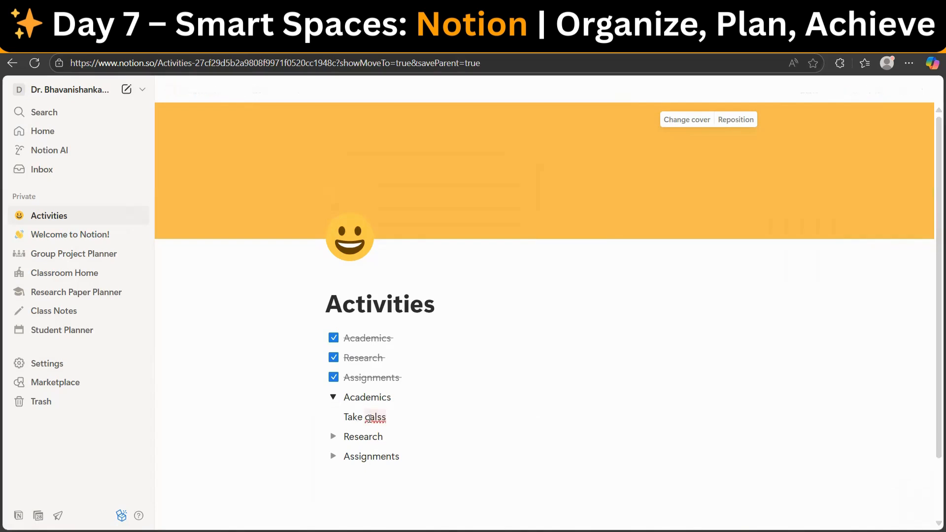
key(BackSpace)
key(BackSpace)
key(BackSpace)
key(BackSpace)
text(lass)
key(Return)
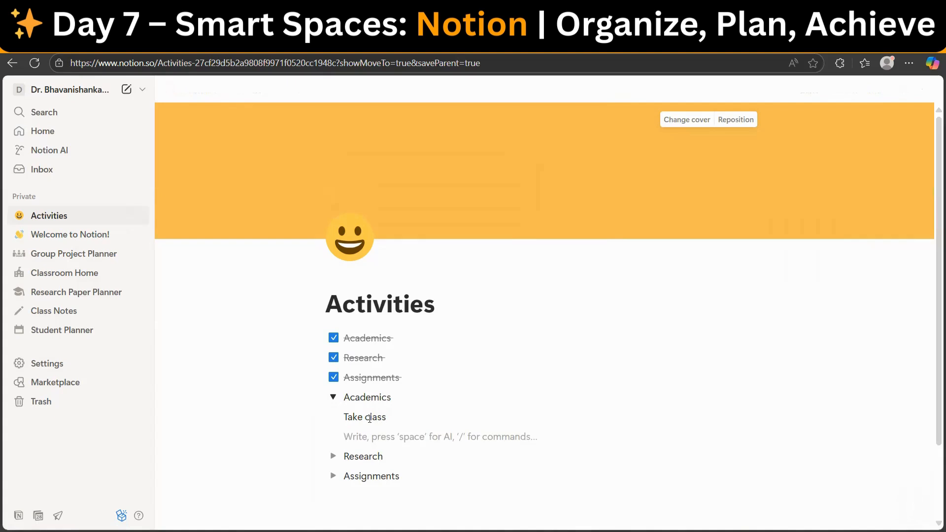
Add the lines "prepare notes" and "prepare assignment questions" inside the Academics toggle
text(prepare notes)
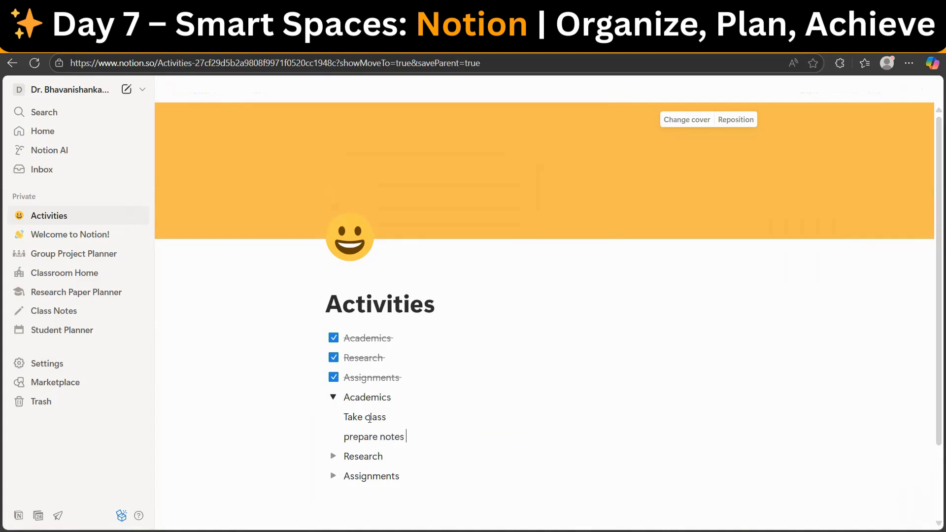
key(Return)
text(prepare )
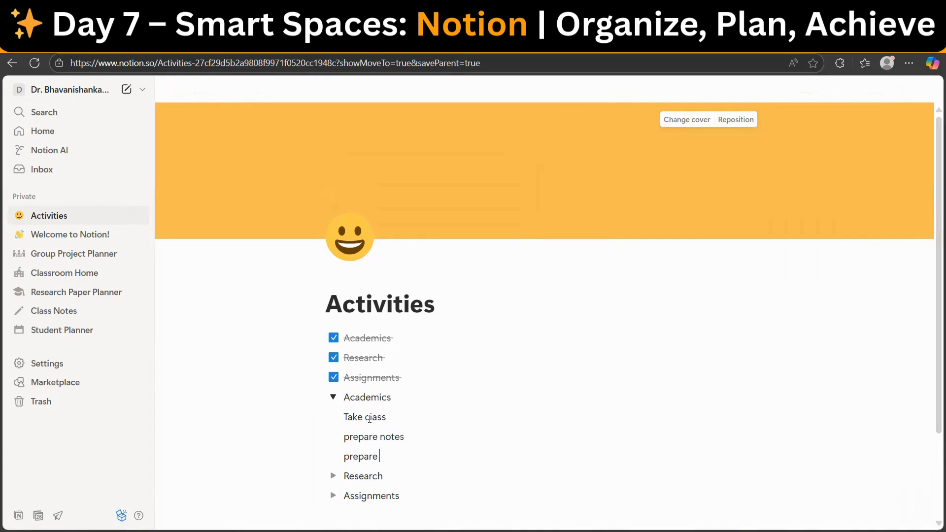
text(assignment question)
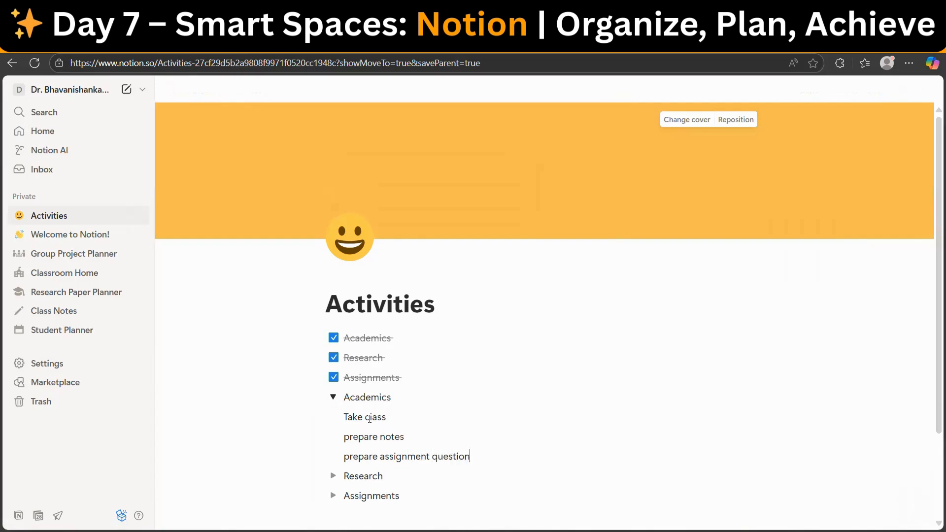
text(s)
Open the empty Research toggle, and collapse both the Academics and Research toggles
scroll(370, 418, down, 3)
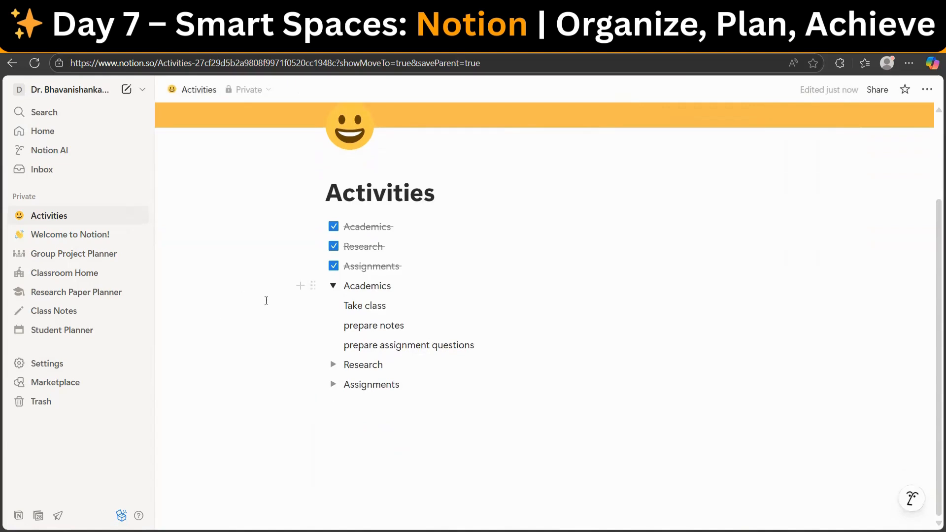
click(333, 365)
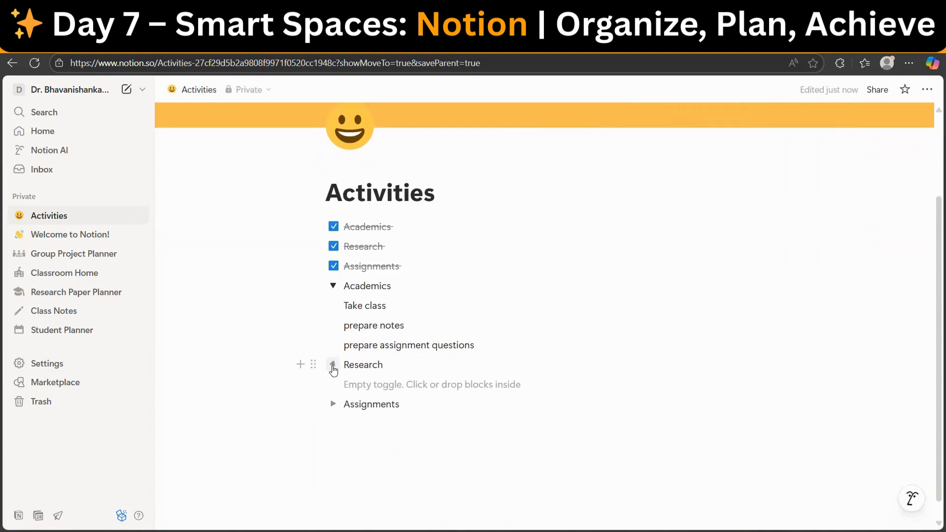
click(333, 287)
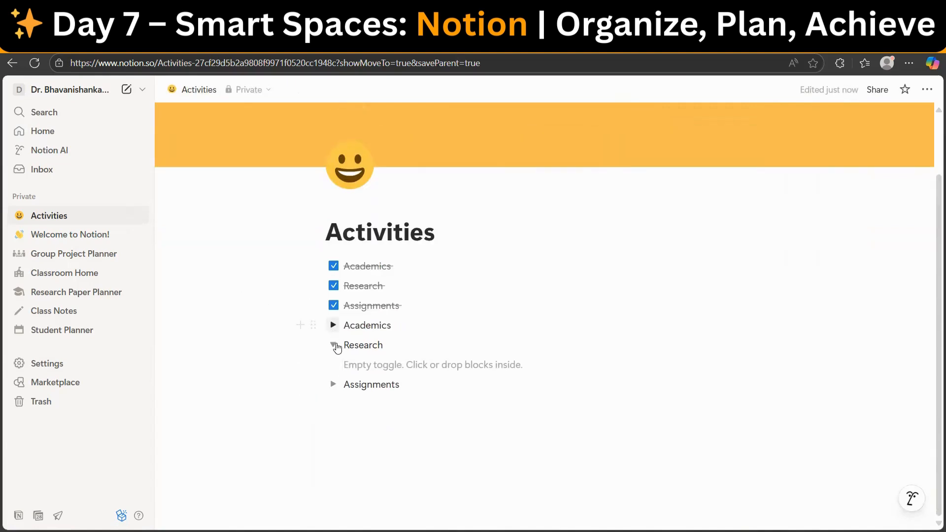
click(333, 346)
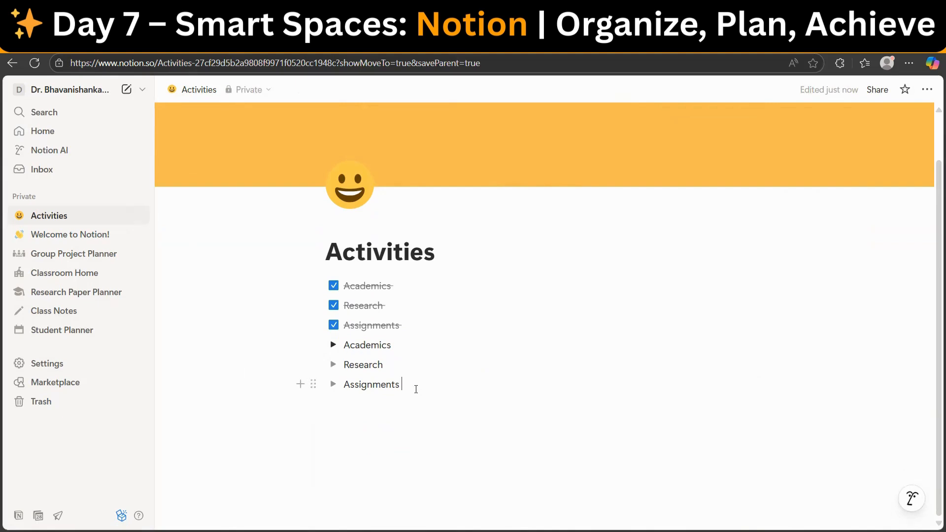
End the toggle list after Assignments and insert a simple table below it
key(Return)
key(Return)
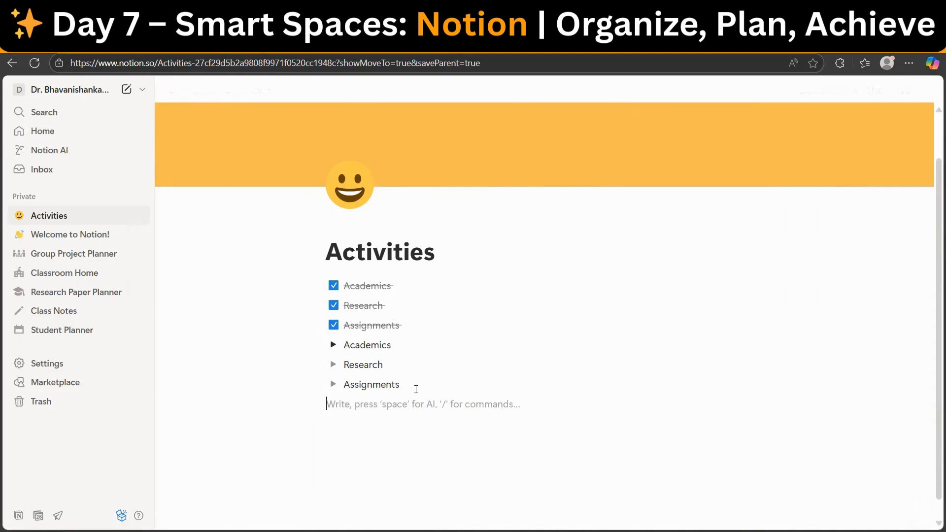
text(/t)
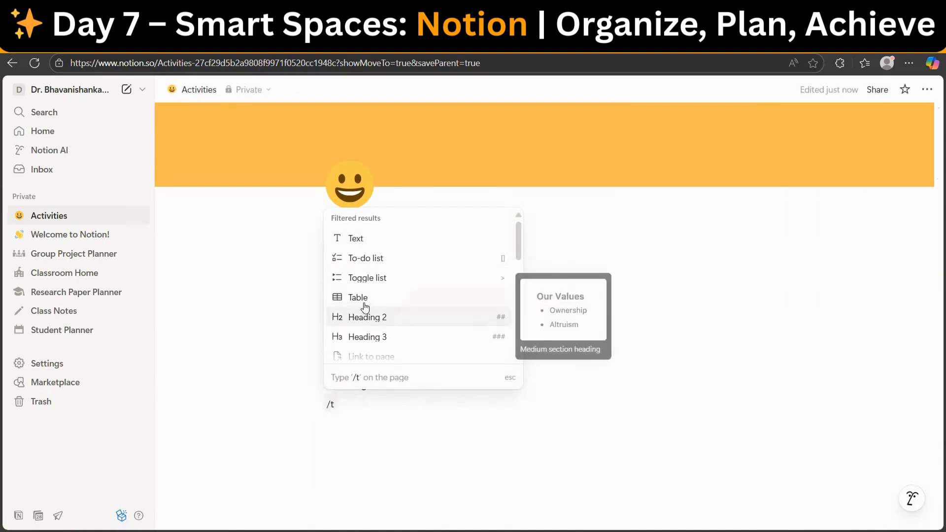
click(364, 304)
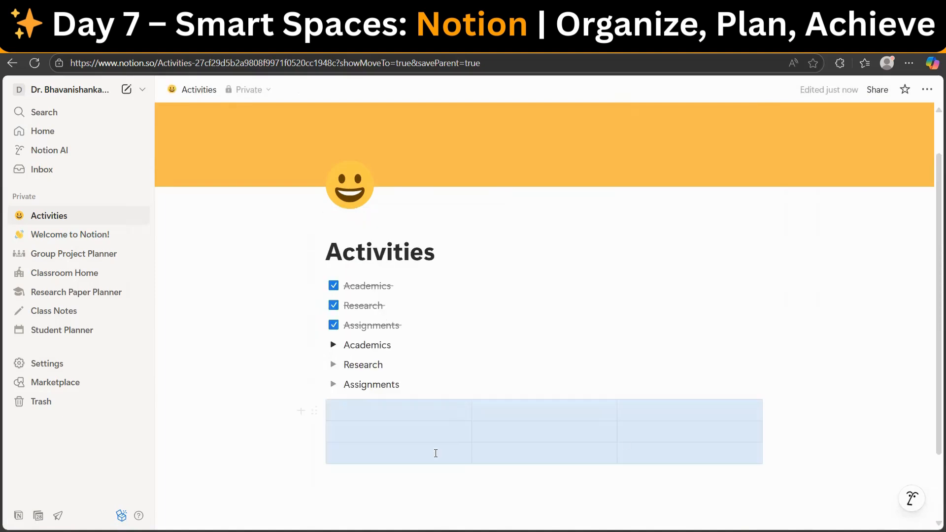
Add a fourth column to the table, leaving all its cells empty
click(498, 416)
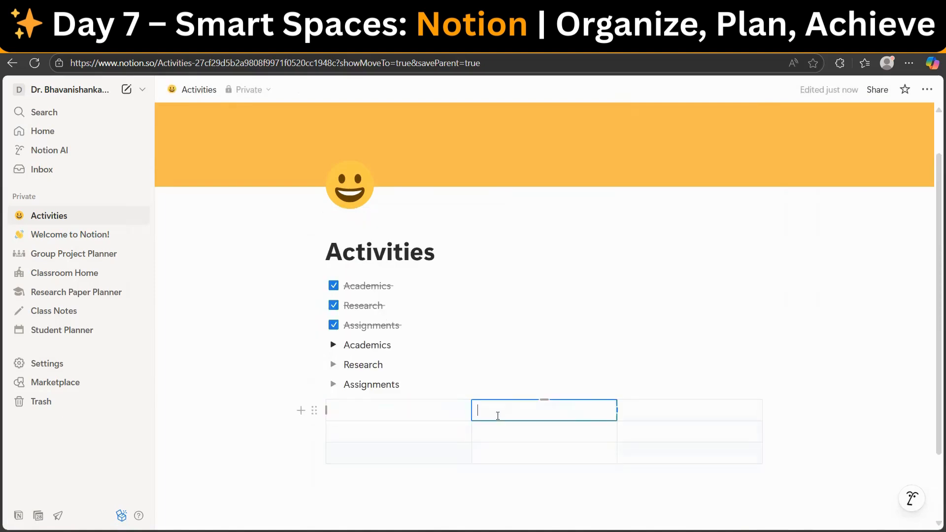
click(652, 410)
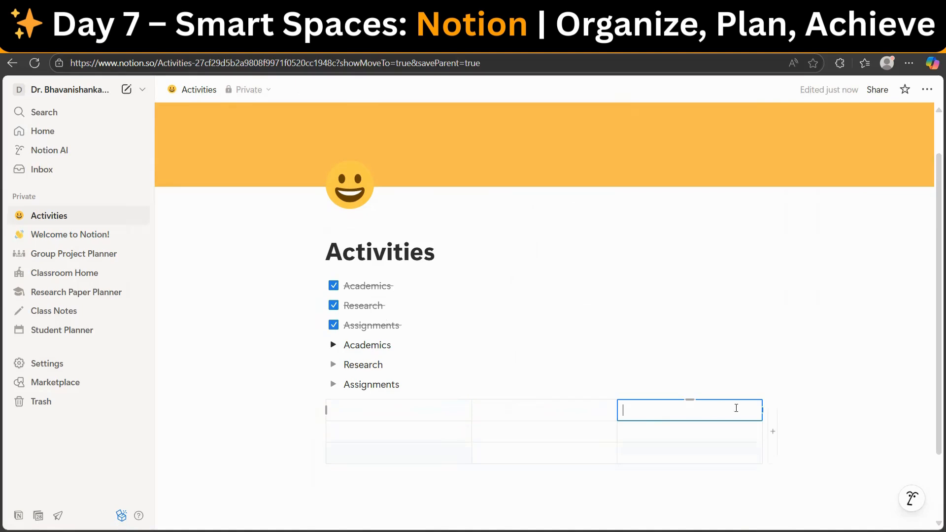
click(772, 432)
click(791, 415)
click(352, 408)
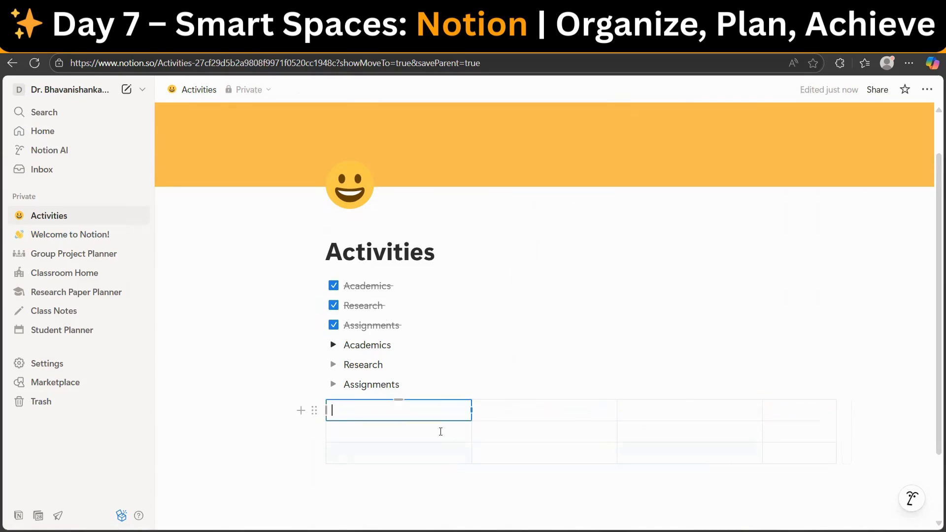
scroll(439, 431, down, 2)
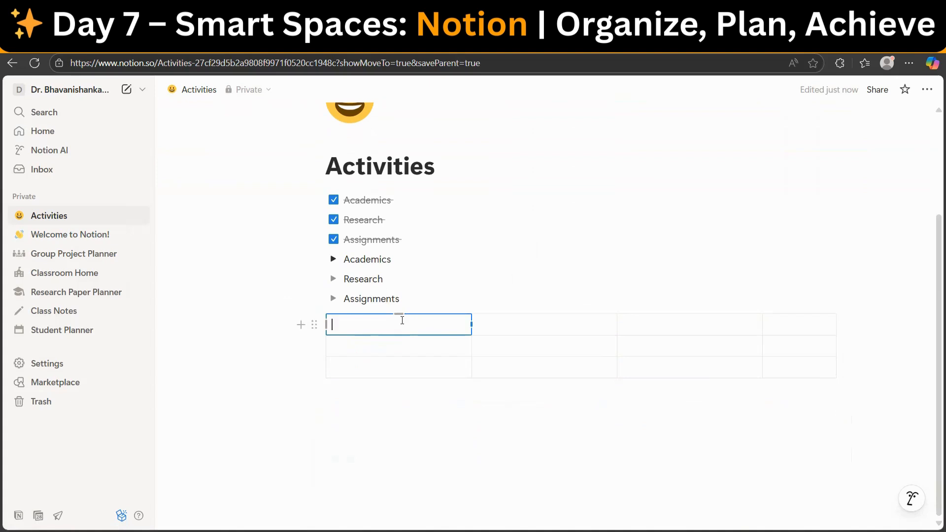
key(Escape)
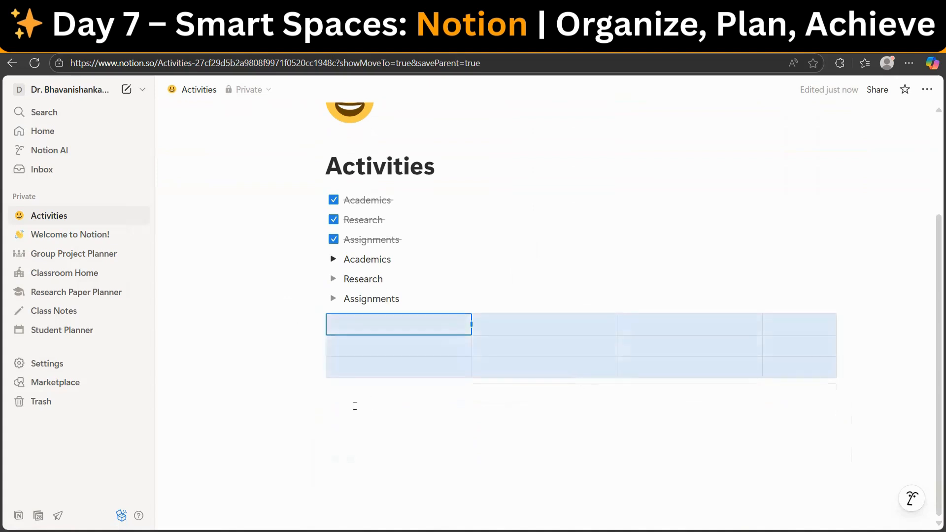
Review the basic, Notion AI and media block types offered below the table without inserting any
click(355, 393)
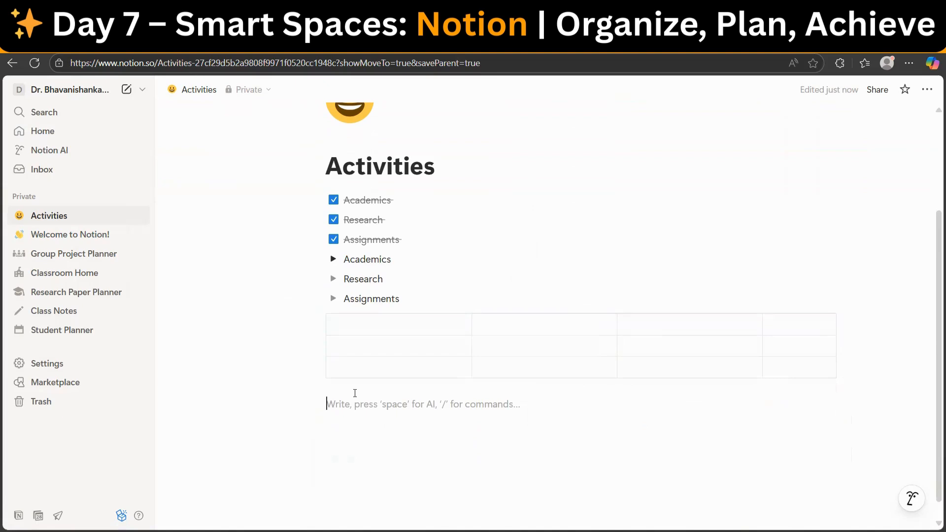
text(/)
scroll(395, 305, down, 3)
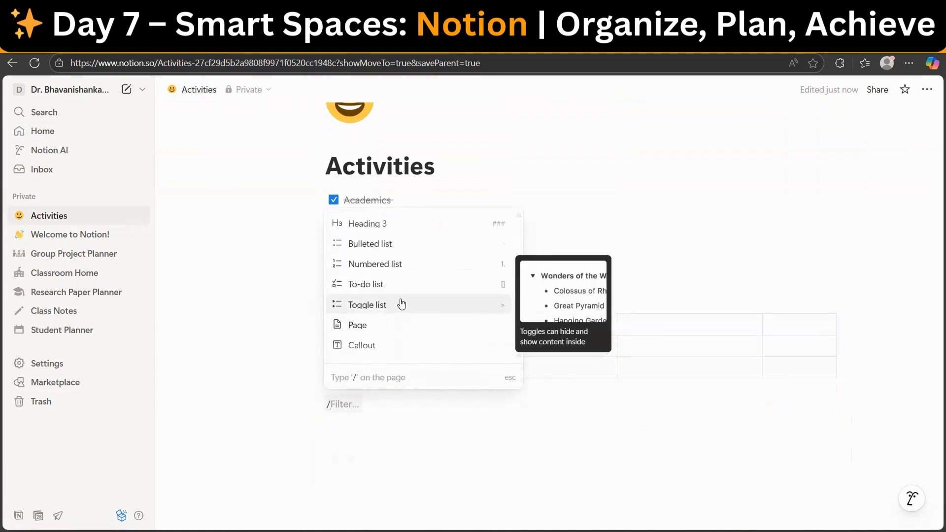
scroll(401, 305, down, 3)
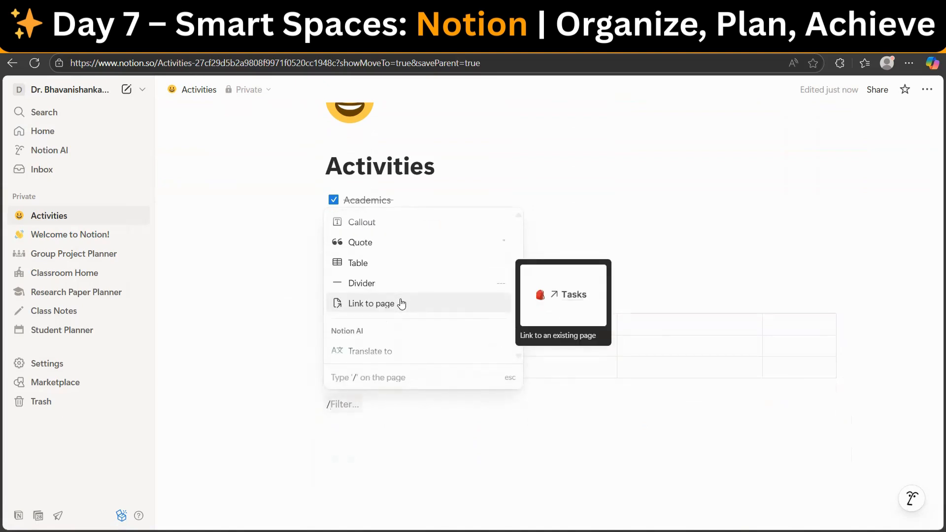
scroll(402, 304, down, 5)
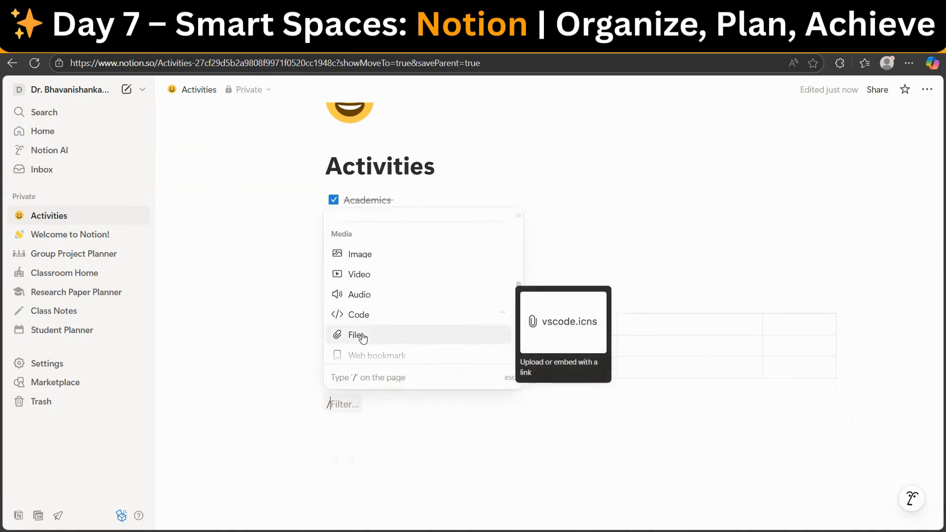
key(Escape)
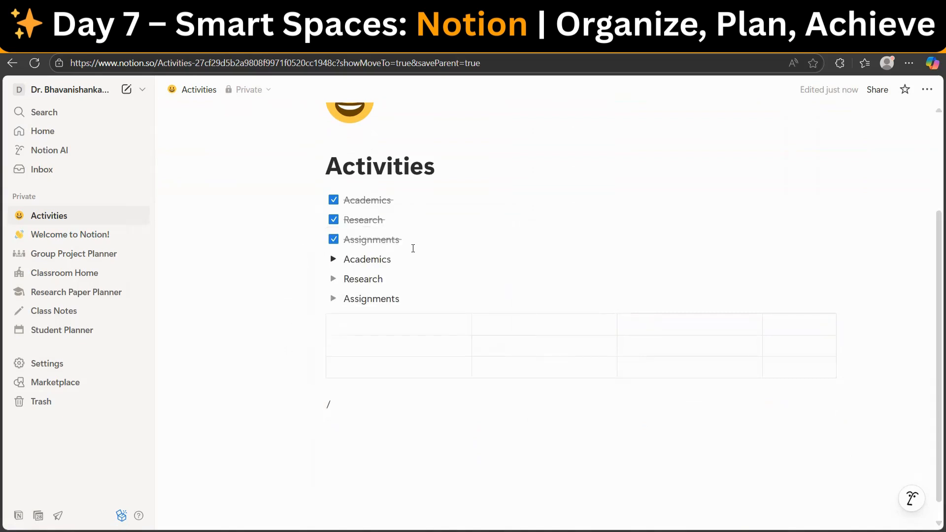
scroll(413, 248, up, 3)
scroll(452, 399, down, 3)
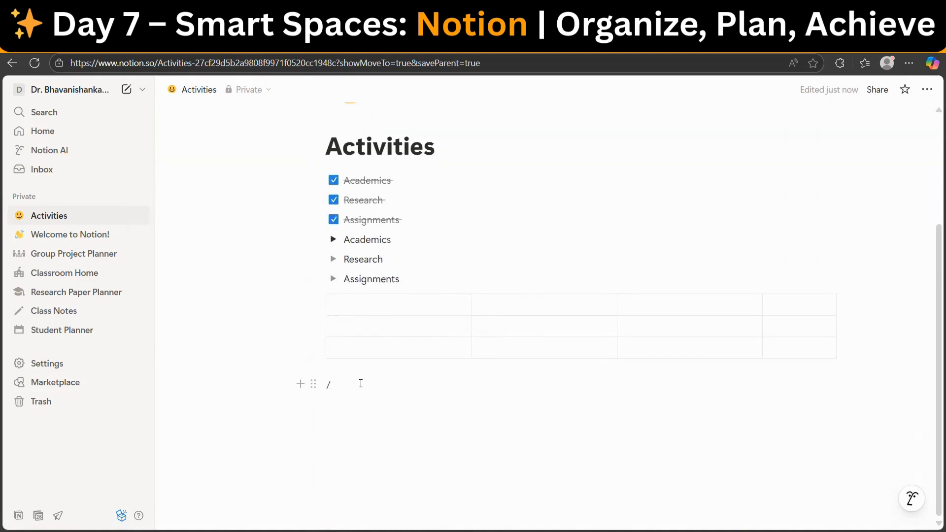
key(BackSpace)
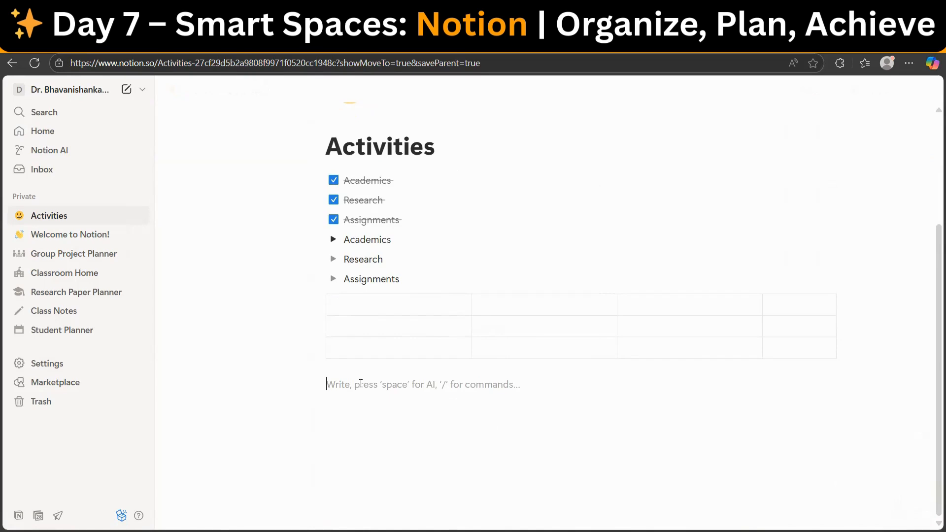
Insert a full-page database as a sub-page below the table
text(/)
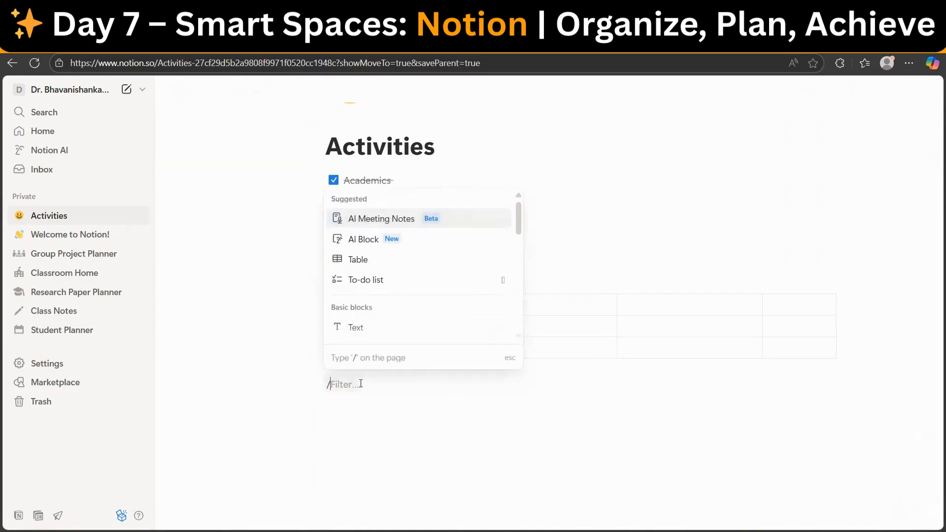
text(da)
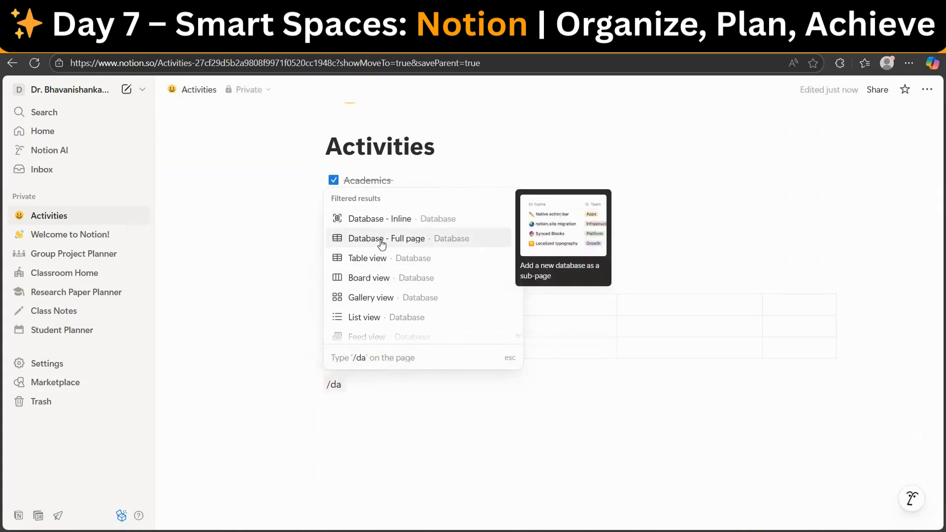
click(382, 244)
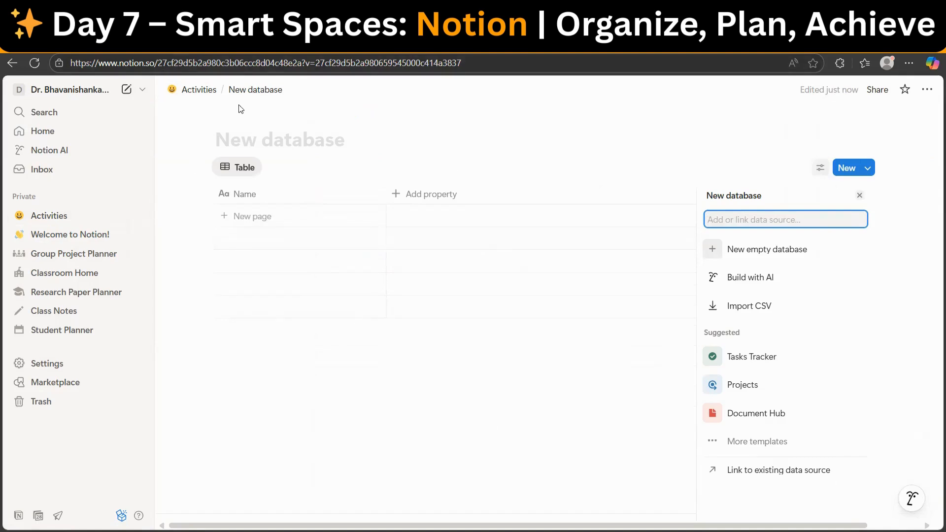
Title the new full-page database "Weekly planner"
click(275, 147)
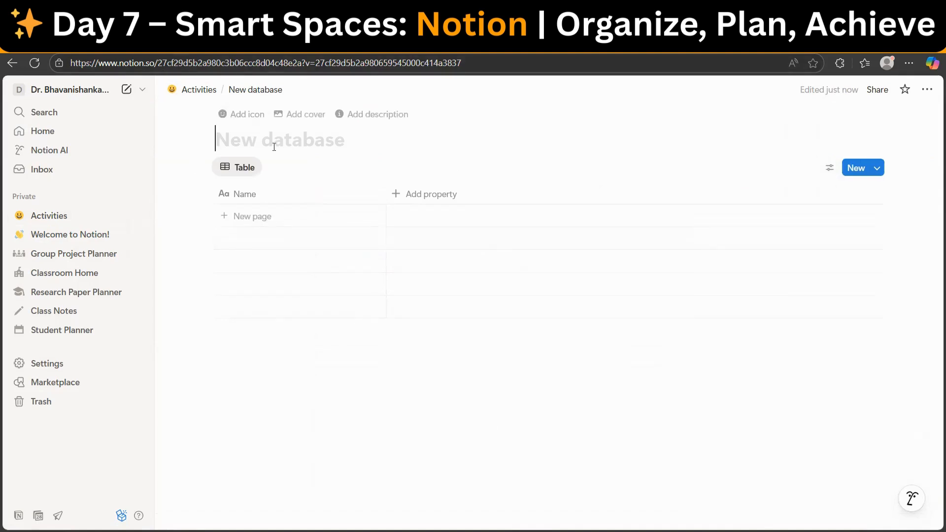
text(A)
key(BackSpace)
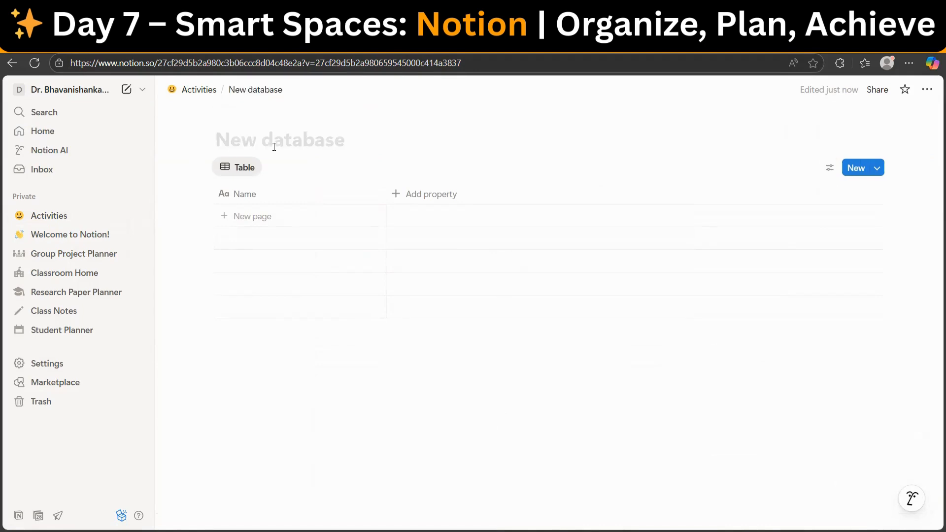
text(Weekly planner)
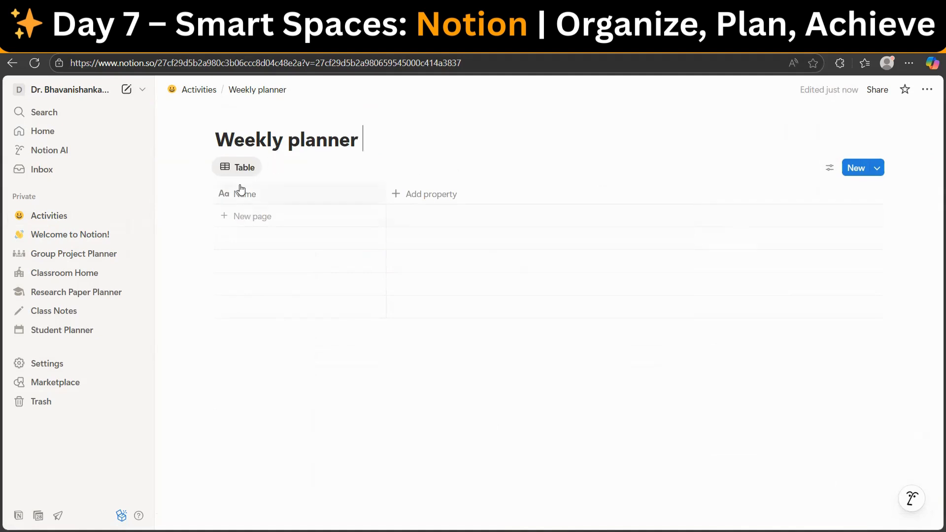
Rename the database's Name property to "activitiy"
click(270, 195)
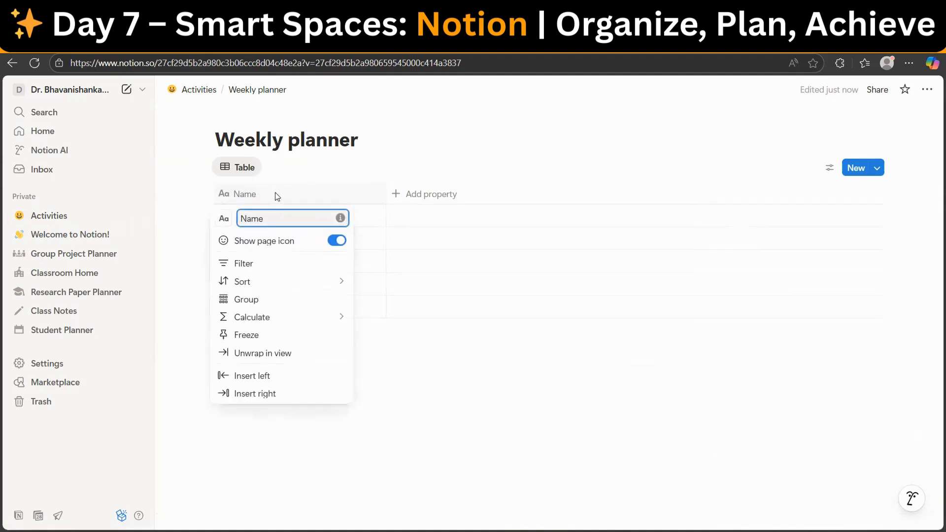
drag(276, 221, 239, 224)
text(activitiy)
key(Return)
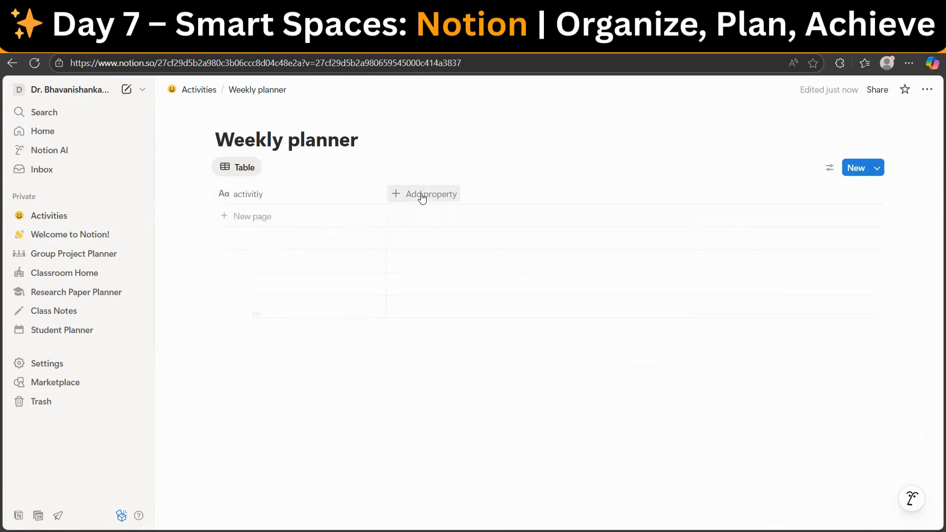
Add a Date property and a Status property to the Weekly planner database
click(428, 199)
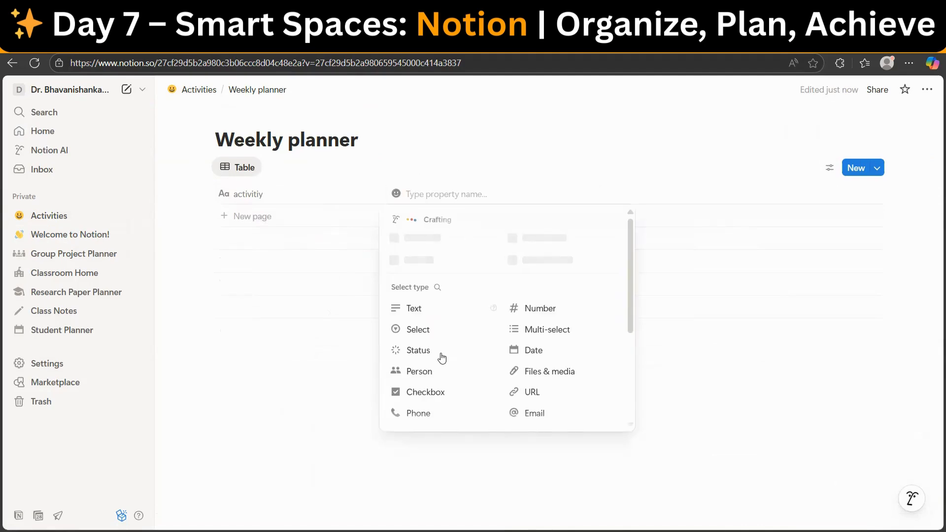
click(532, 353)
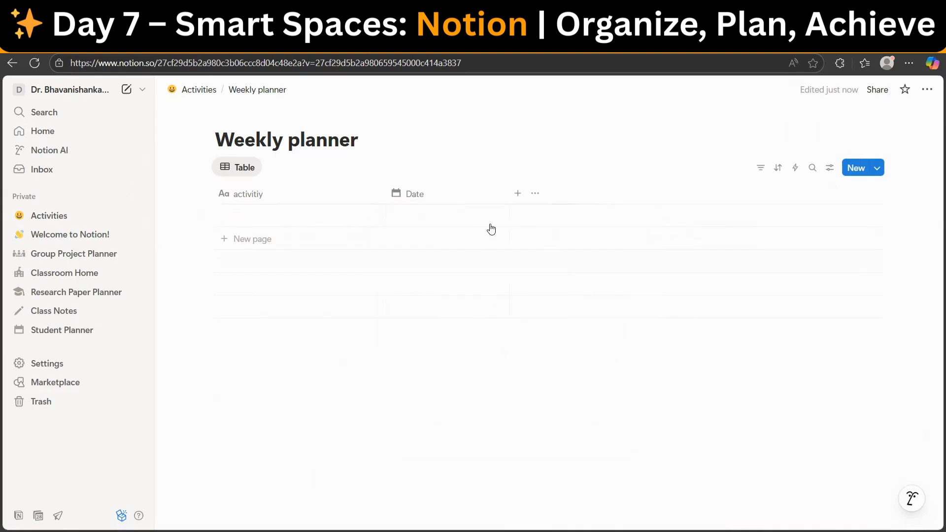
click(521, 196)
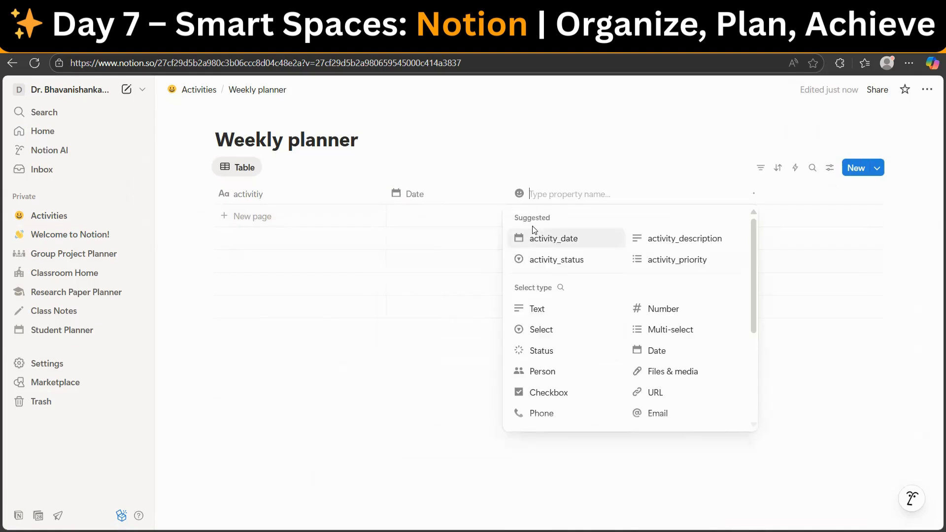
click(536, 349)
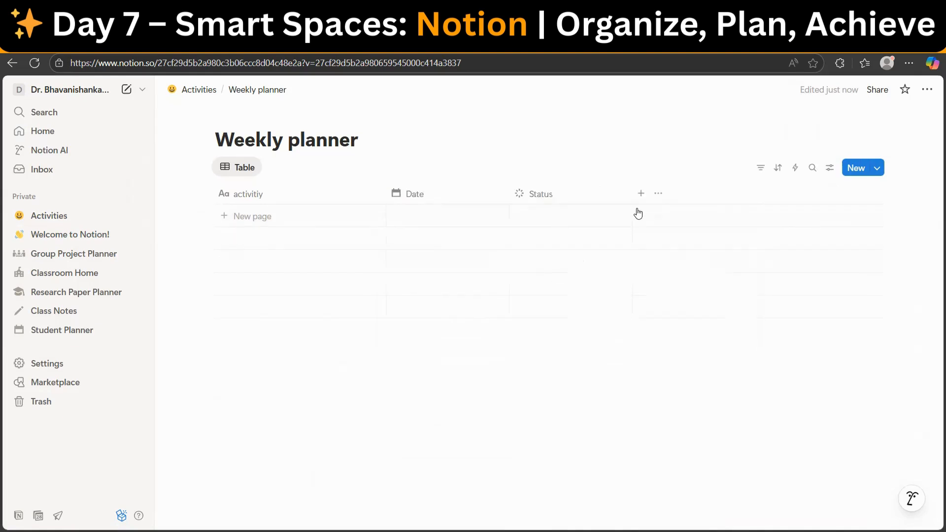
Add two entries to the database, "prepare lesson plan" and "prepare research abstract"
click(292, 216)
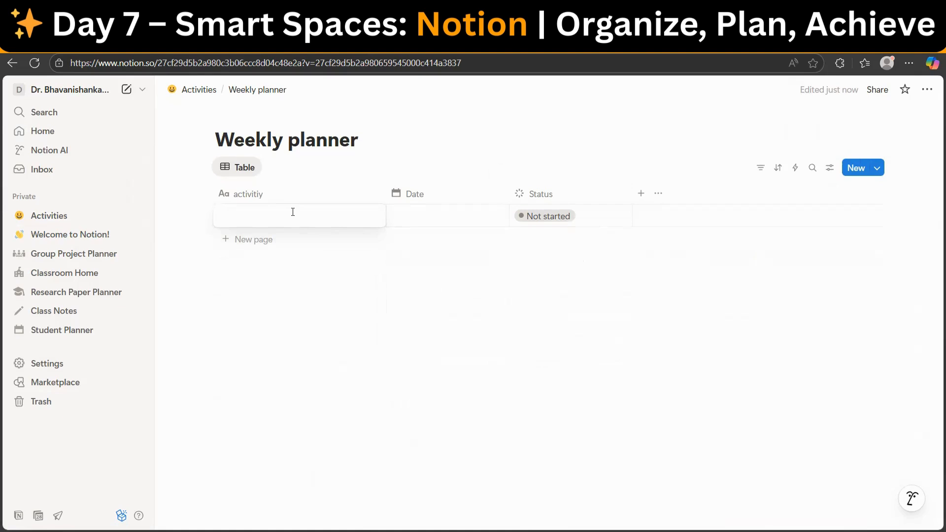
text(prepare lesson plan)
key(Escape)
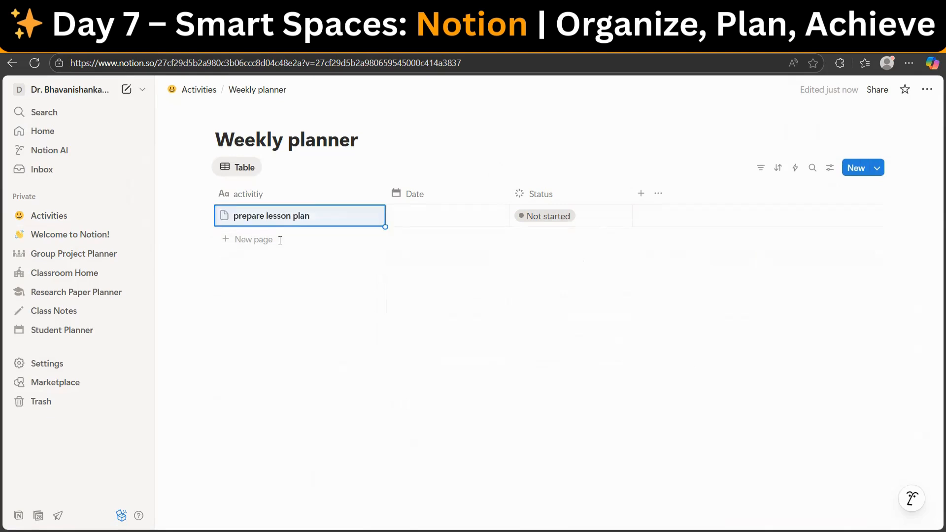
click(256, 242)
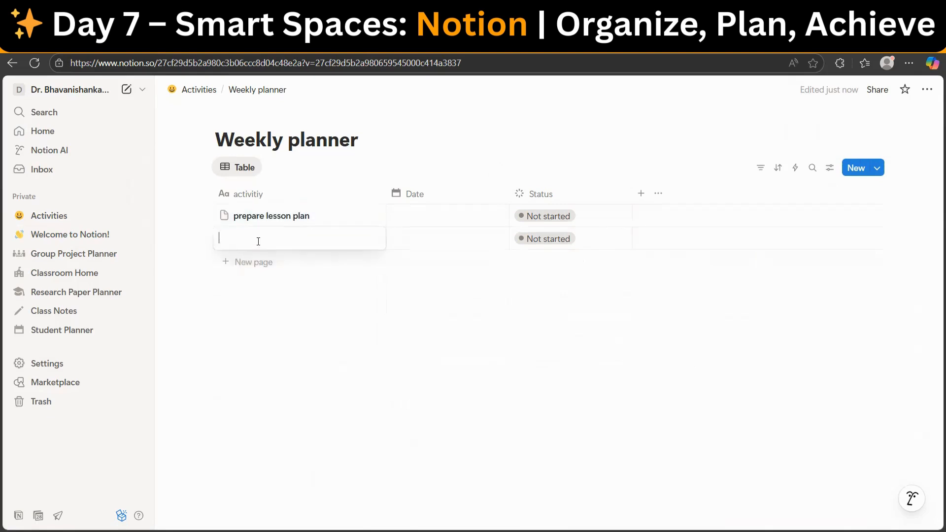
text(prepare research abstract)
Set the date of "prepare lesson plan" to September 29, 2025 and of "prepare research abstract" to September 30, 2025
click(417, 218)
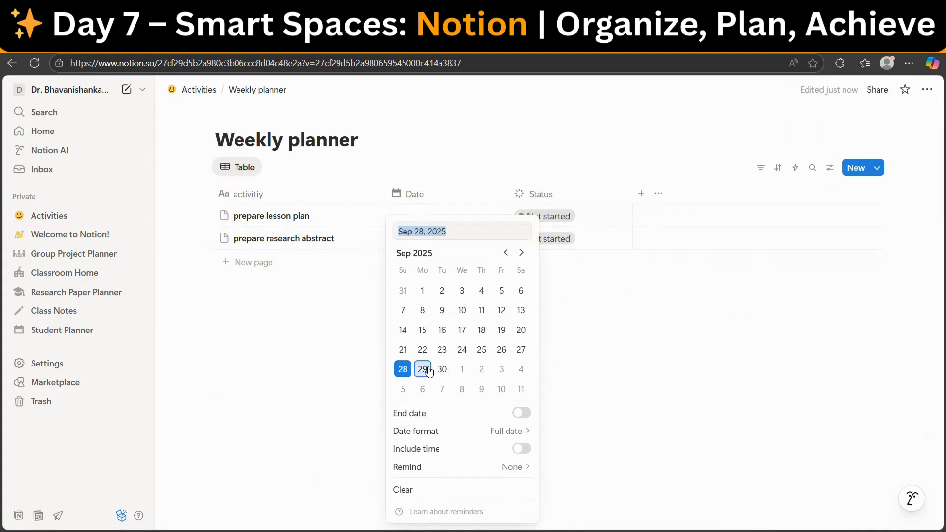
click(427, 370)
click(577, 357)
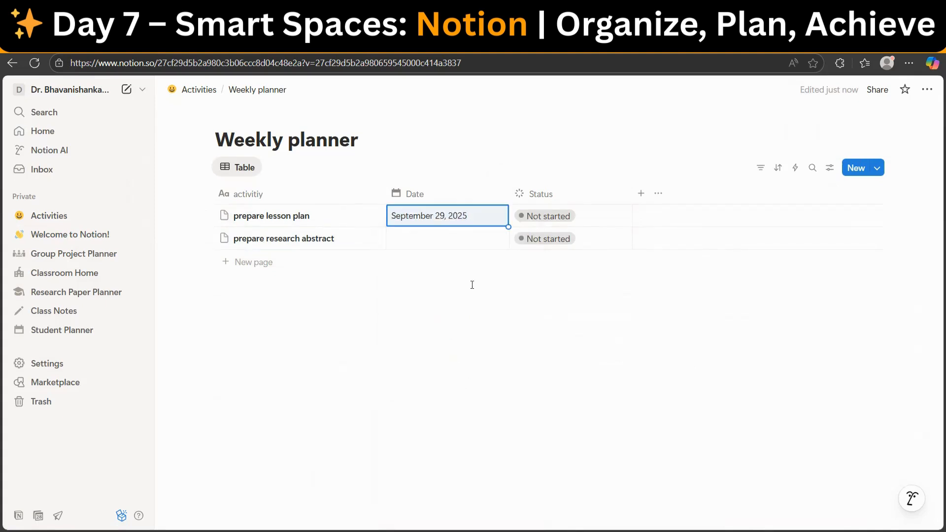
click(430, 245)
click(442, 369)
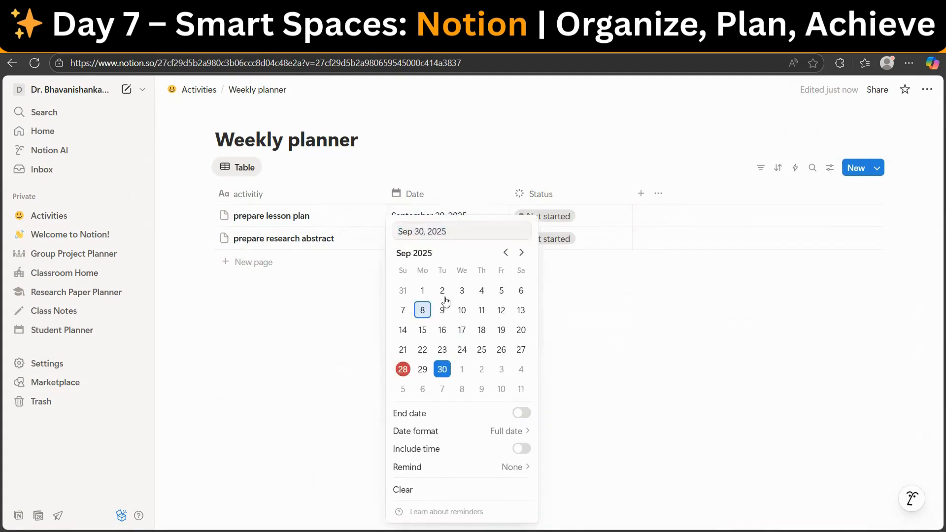
click(581, 289)
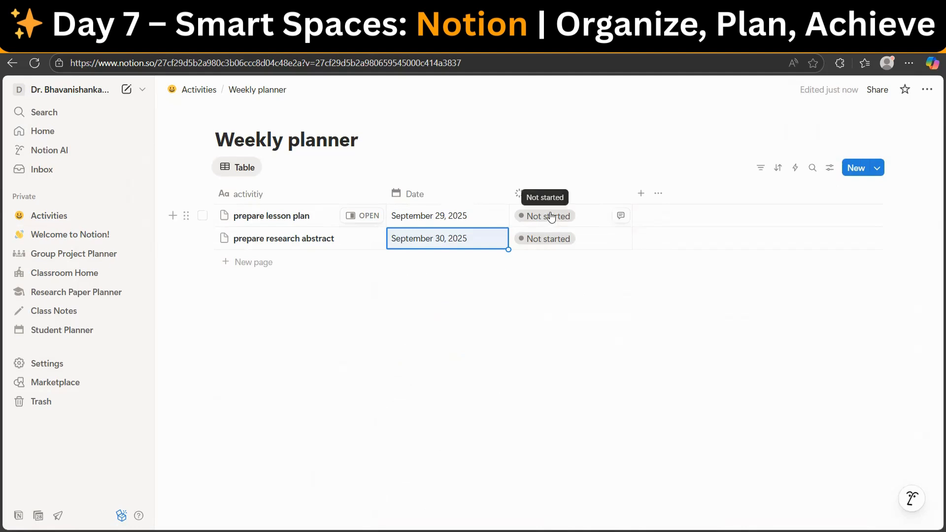
Set the status of "prepare lesson plan" to Done
click(551, 217)
click(539, 347)
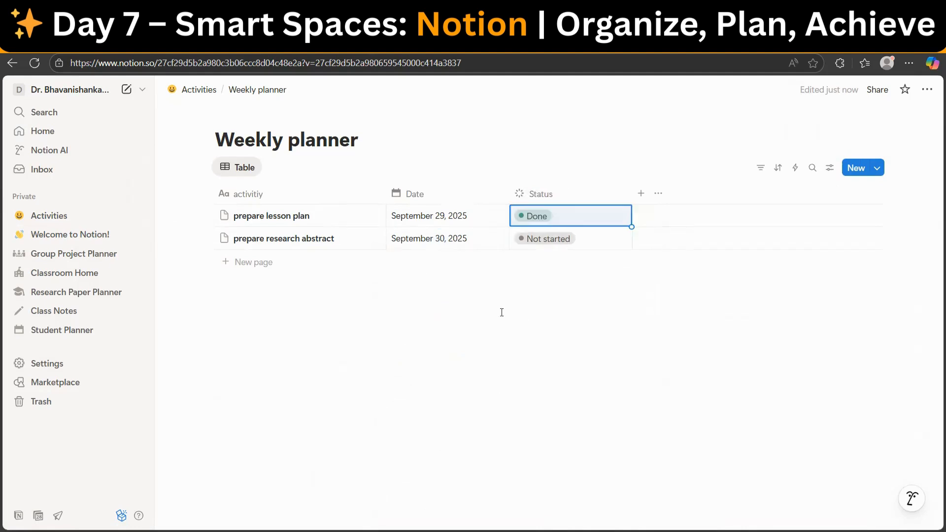
click(502, 313)
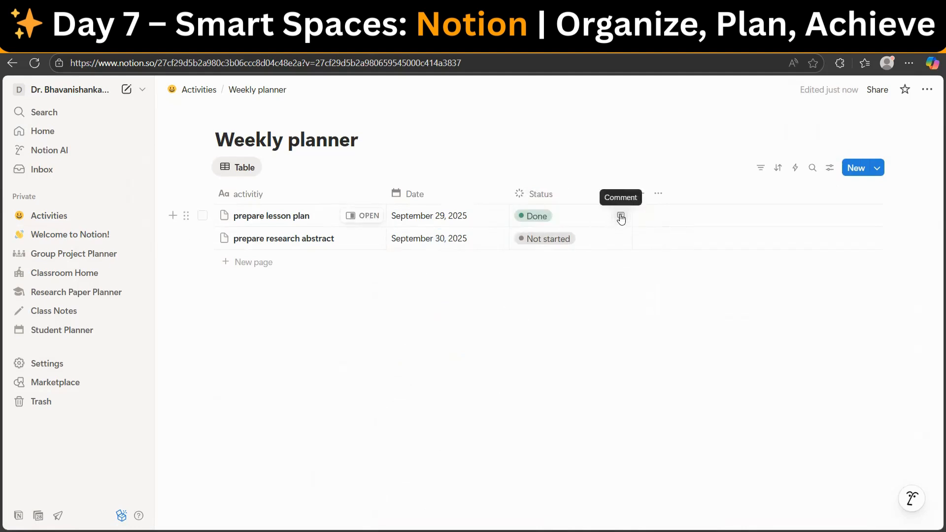
Review the Status property's settings and how to add an option to its Complete group, without adding one
click(558, 216)
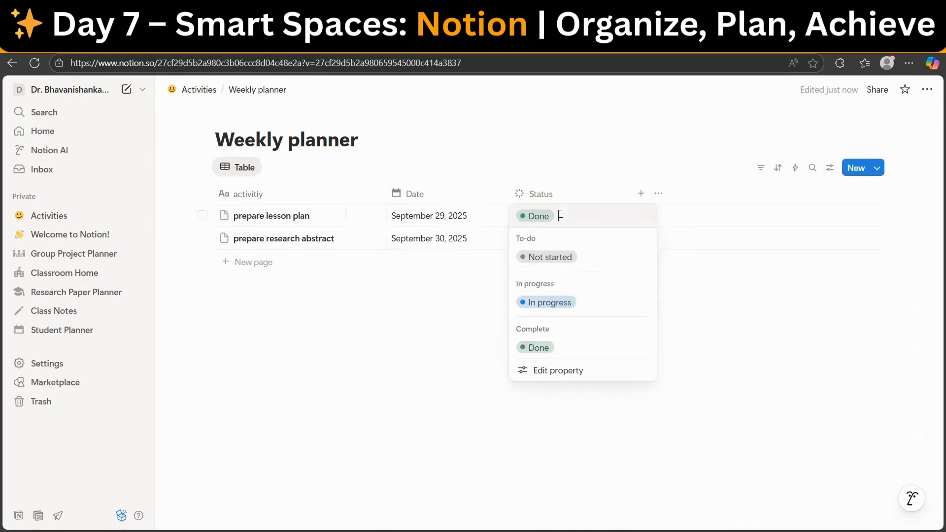
click(554, 372)
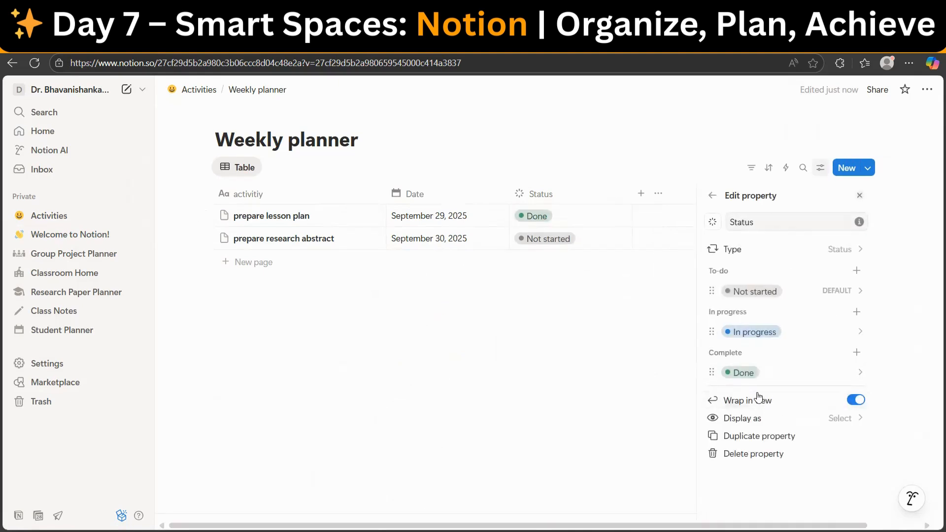
click(857, 353)
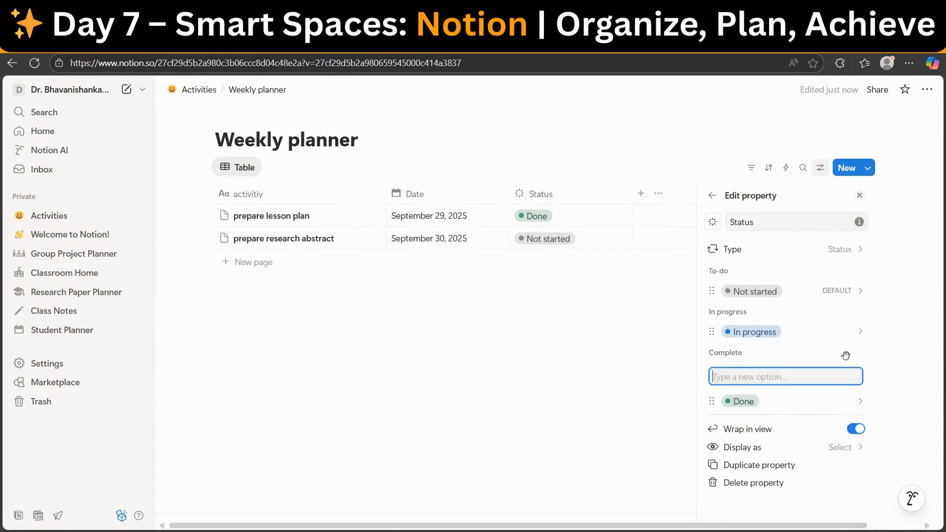
click(502, 356)
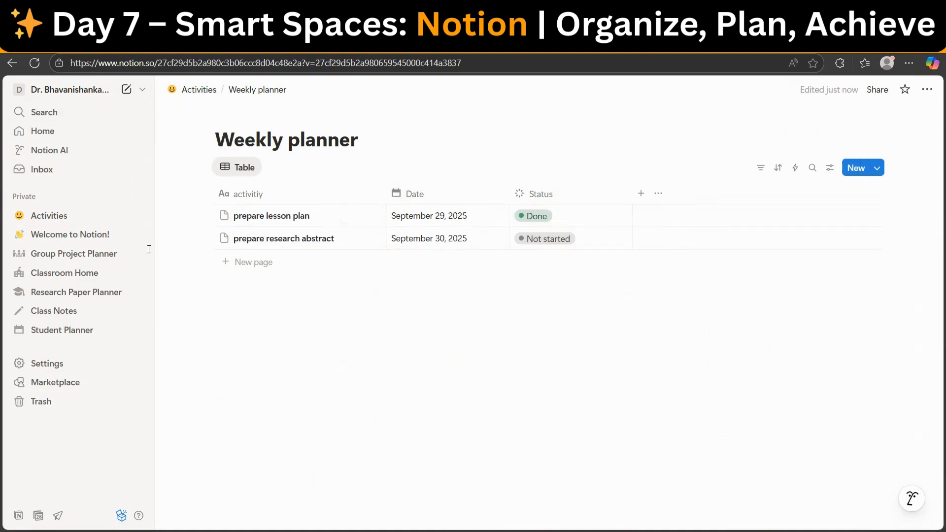
Review the Weekly planner's sharing and invitation options without inviting anyone
click(874, 96)
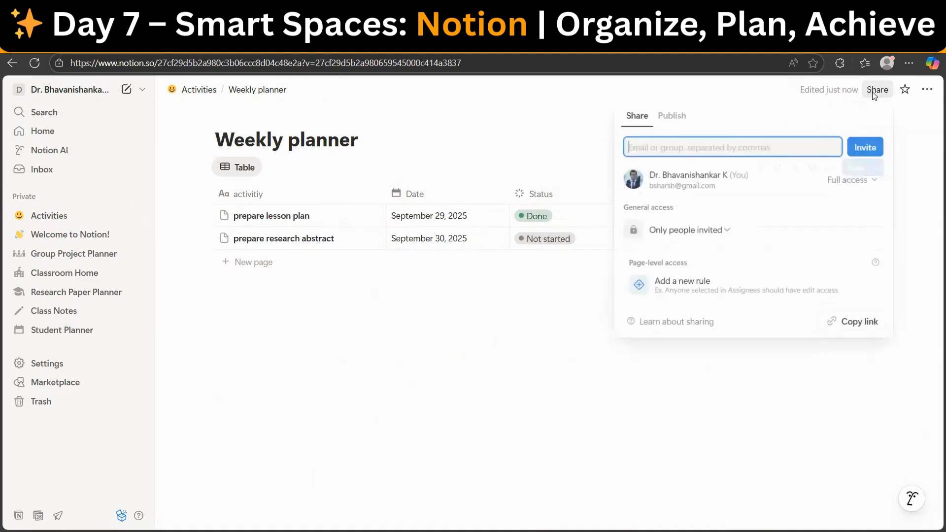
click(663, 149)
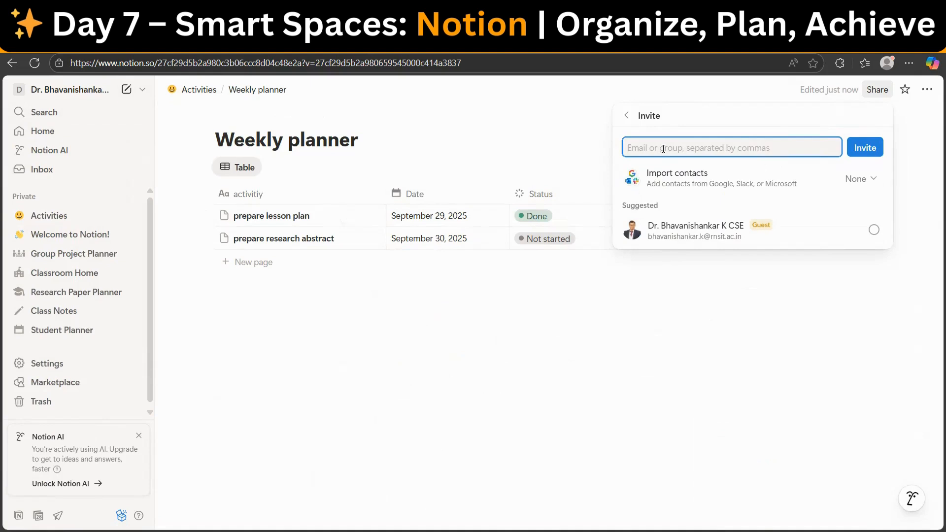
click(61, 218)
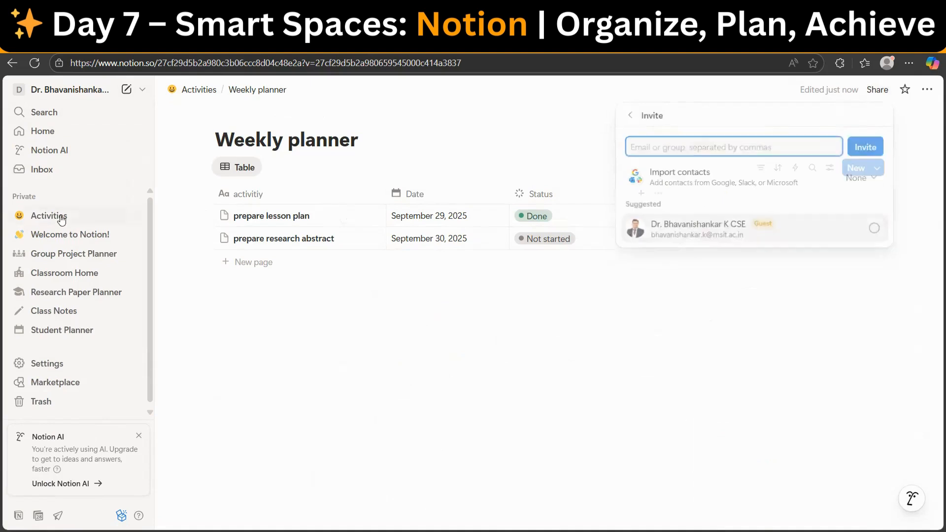
Create a new private page titled "DSA Course File"
click(126, 91)
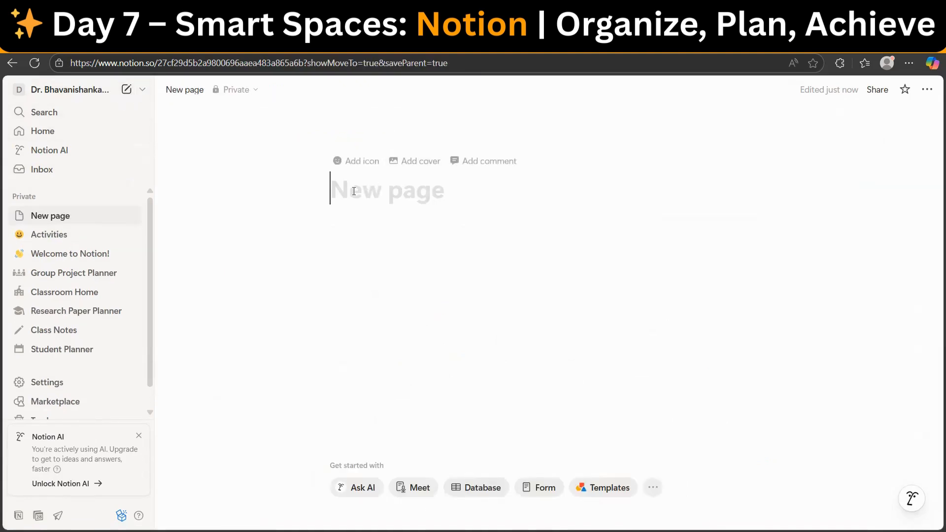
text(DS)
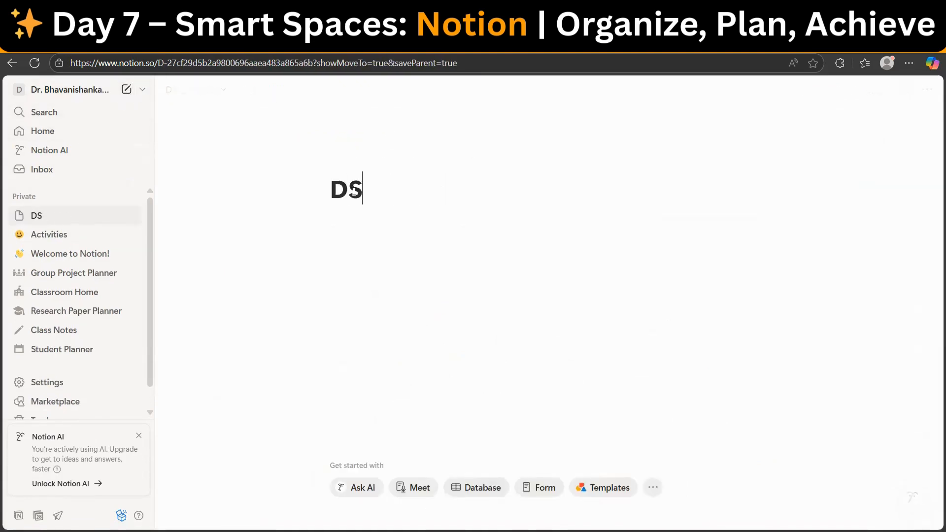
text(A C)
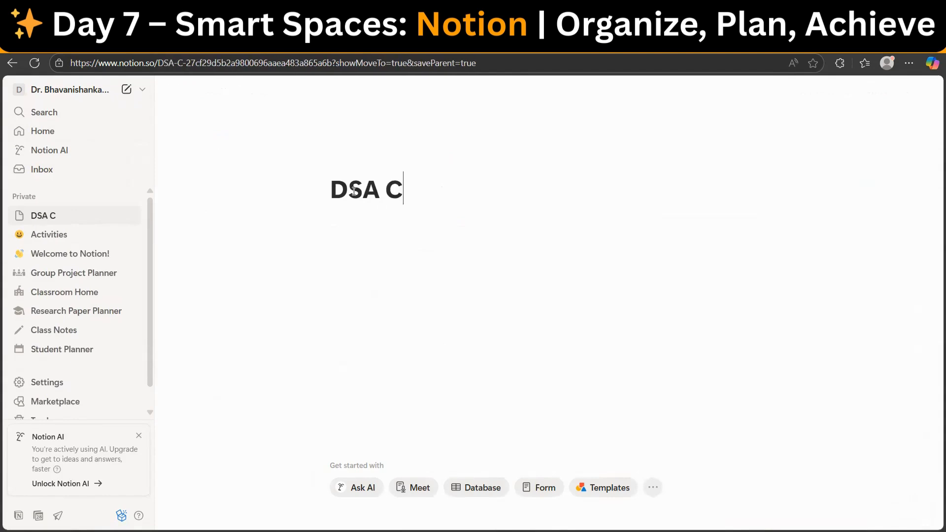
text(ourse File)
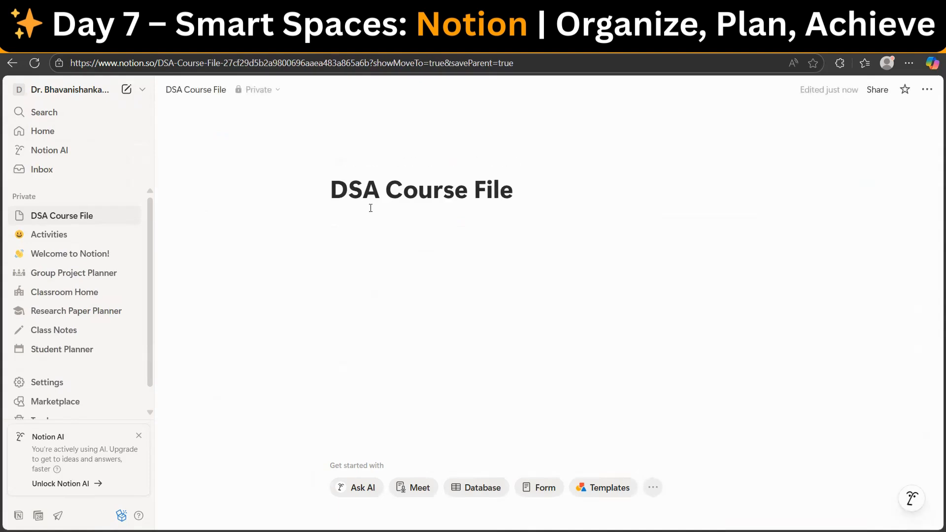
Give the DSA Course File page the brown notebook emoji as its icon, found by filtering for "notes"
mouse_move(350, 168)
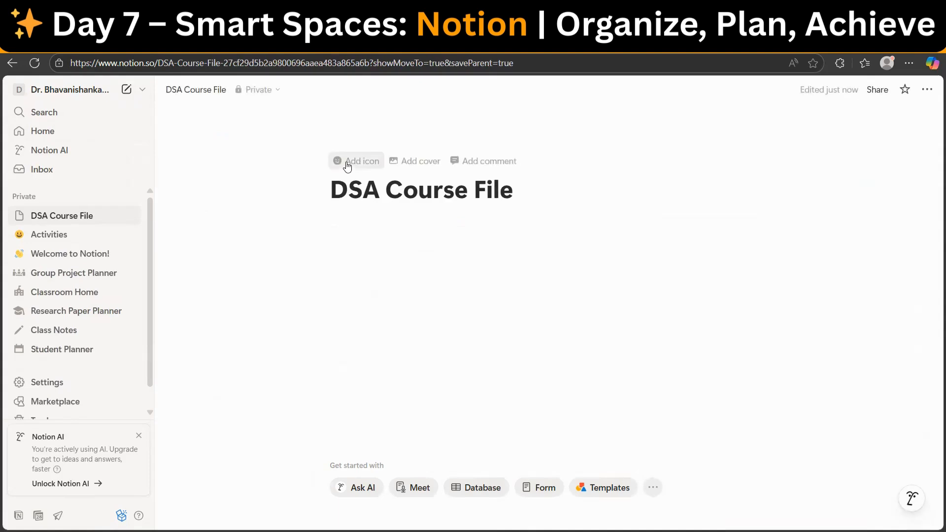
click(350, 221)
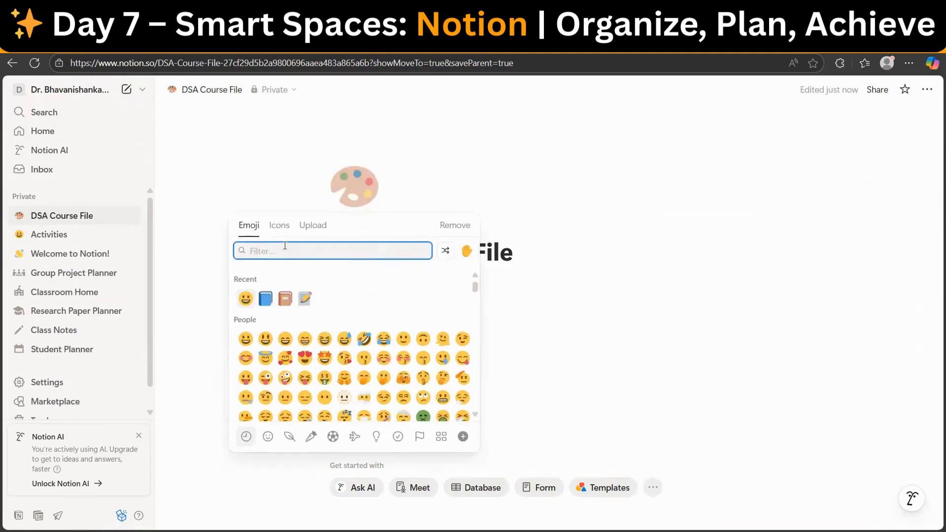
text(note)
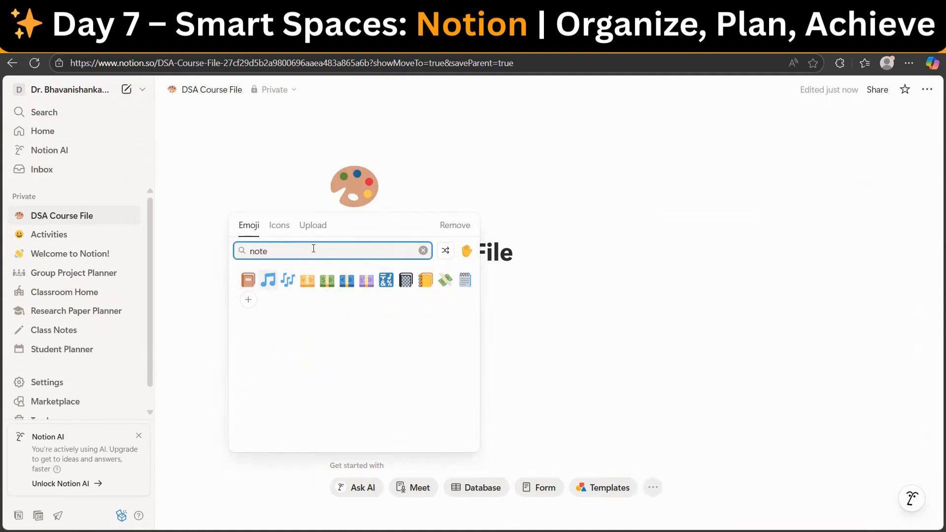
text(s)
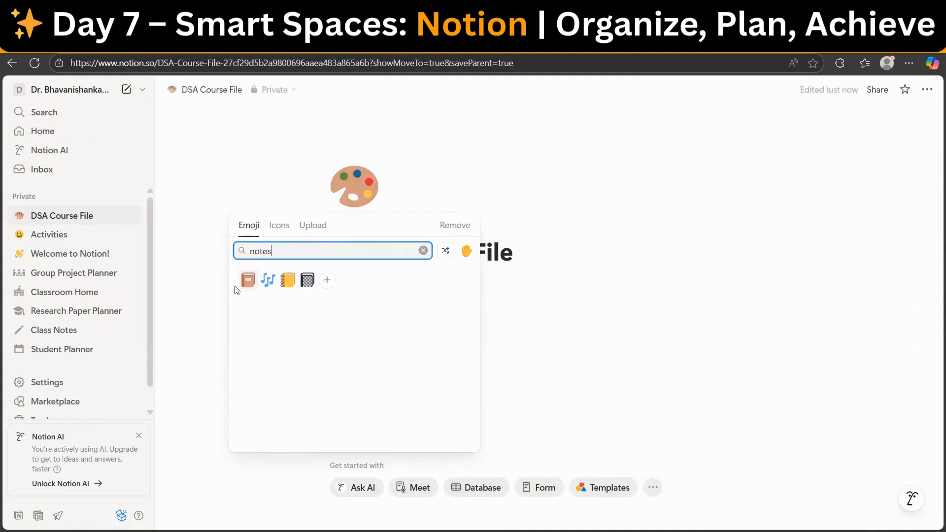
click(248, 281)
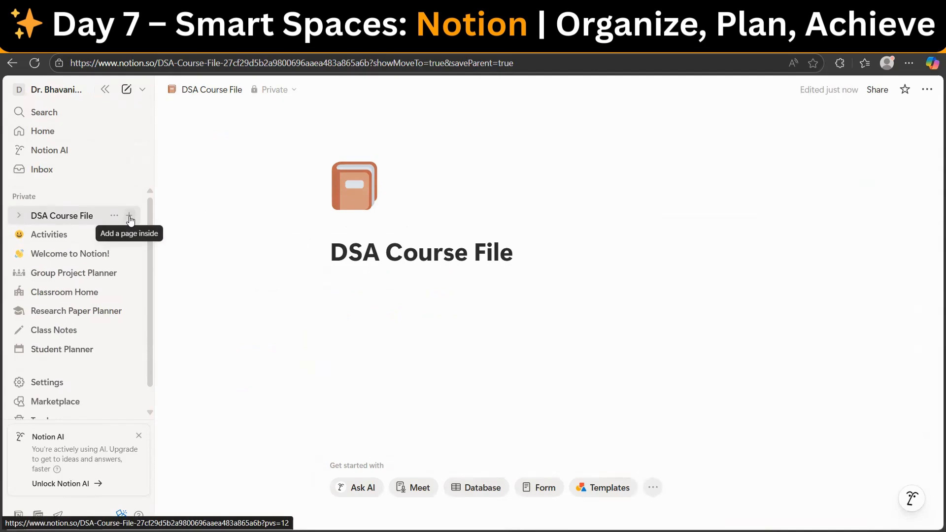
Add two sub-pages titled "Assignments" and "Lesson plan" inside the DSA Course File page
click(129, 218)
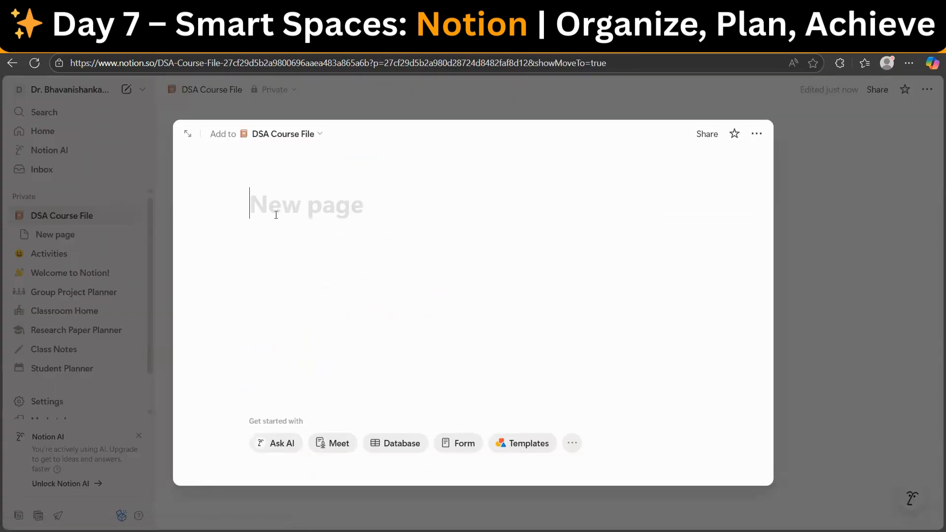
text(Assignments)
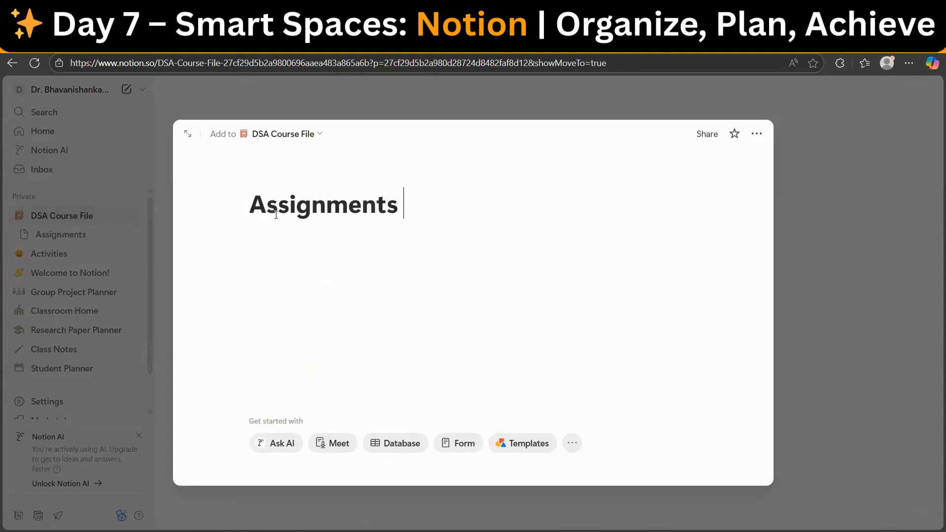
click(778, 156)
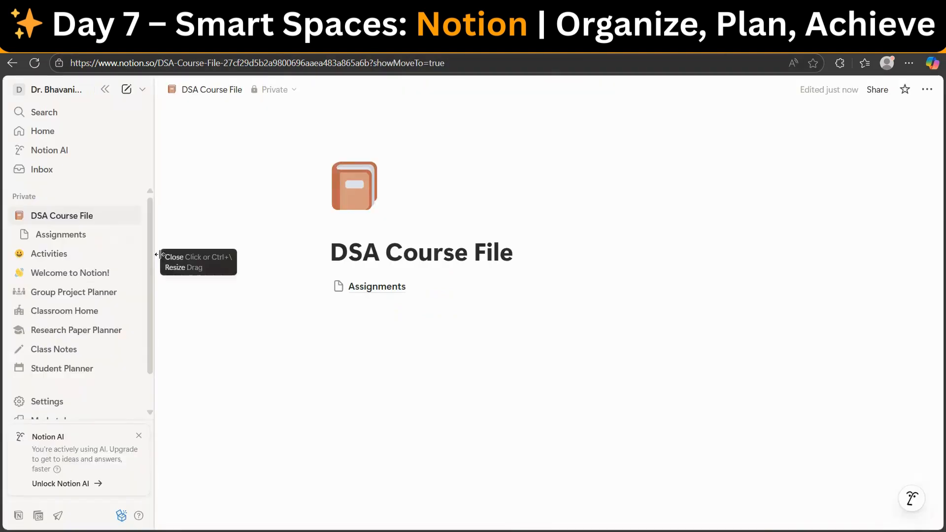
click(129, 217)
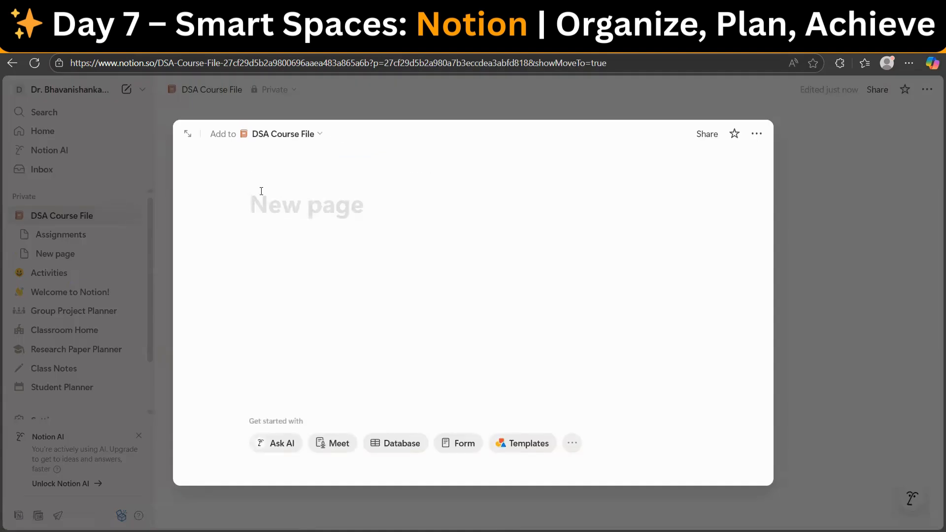
text(Lesson )
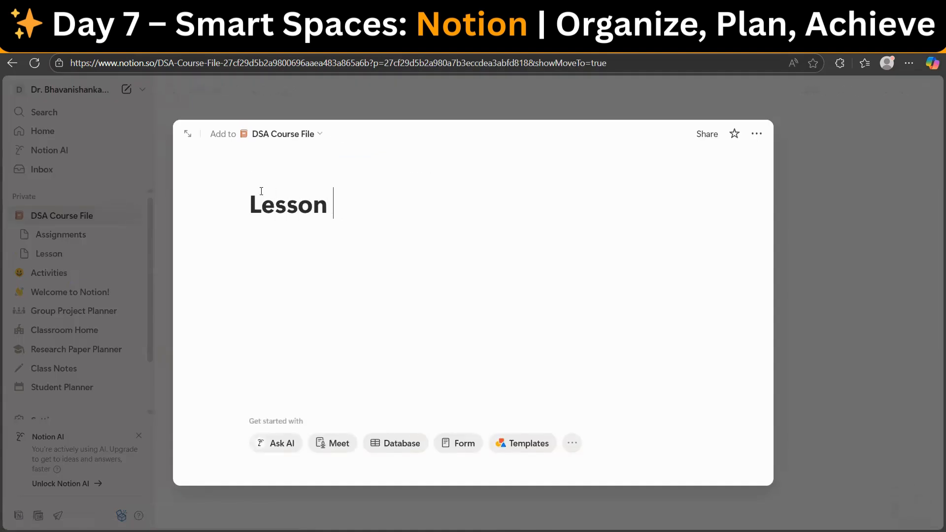
text(plan)
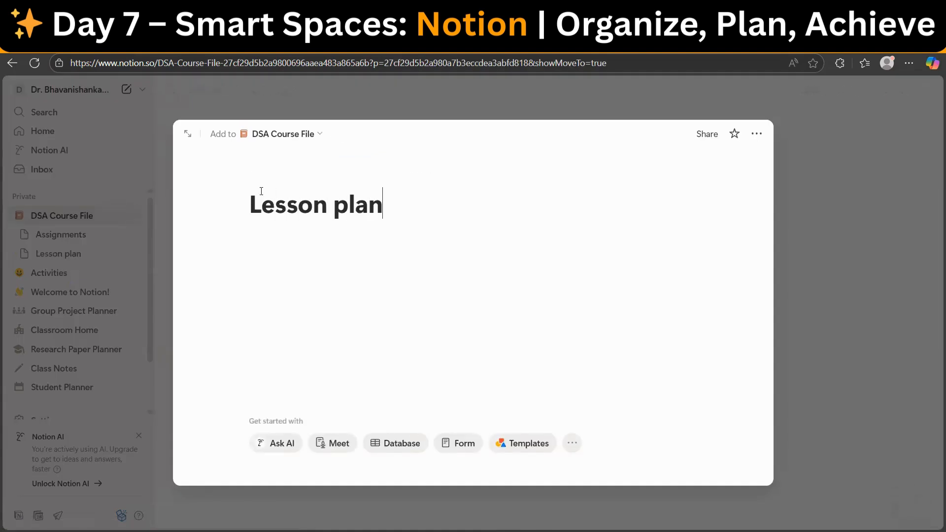
click(791, 239)
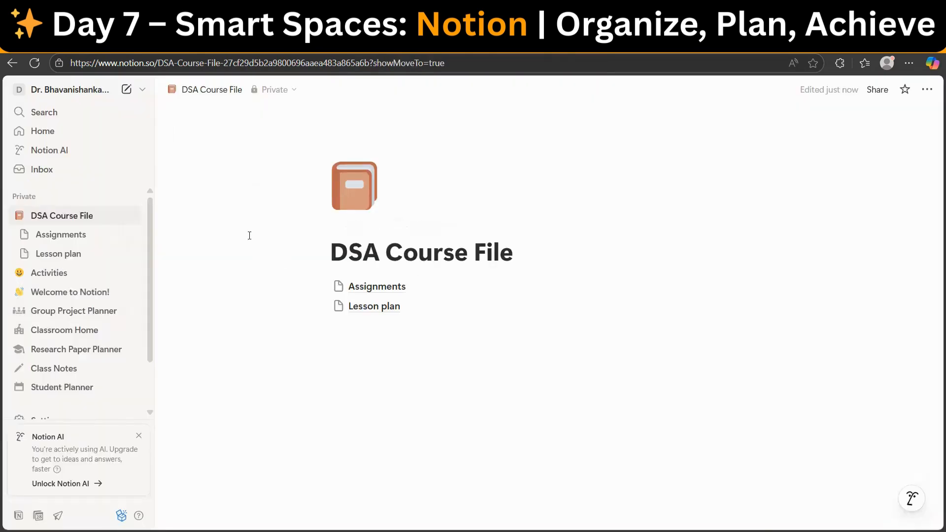
Give the Assignments page the memo-with-pencil emoji as its icon, found by filtering for "study"
click(70, 242)
click(368, 223)
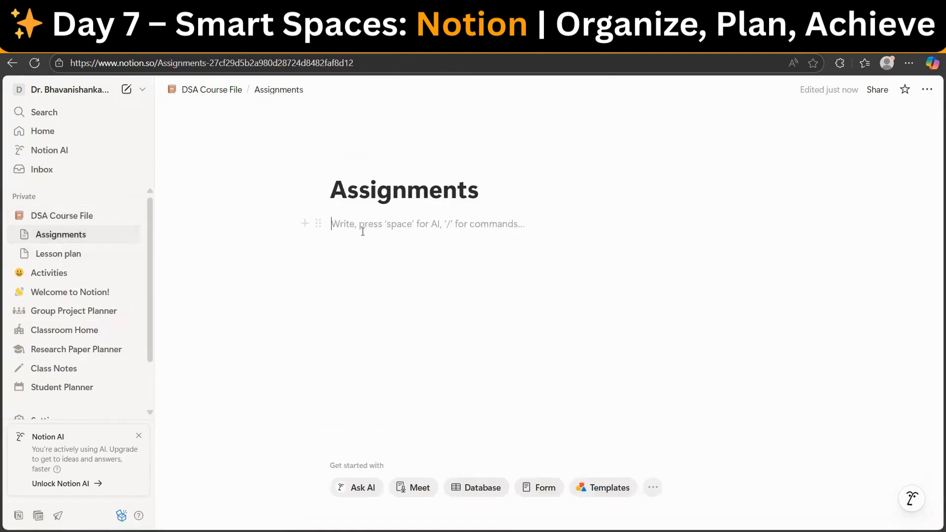
click(358, 166)
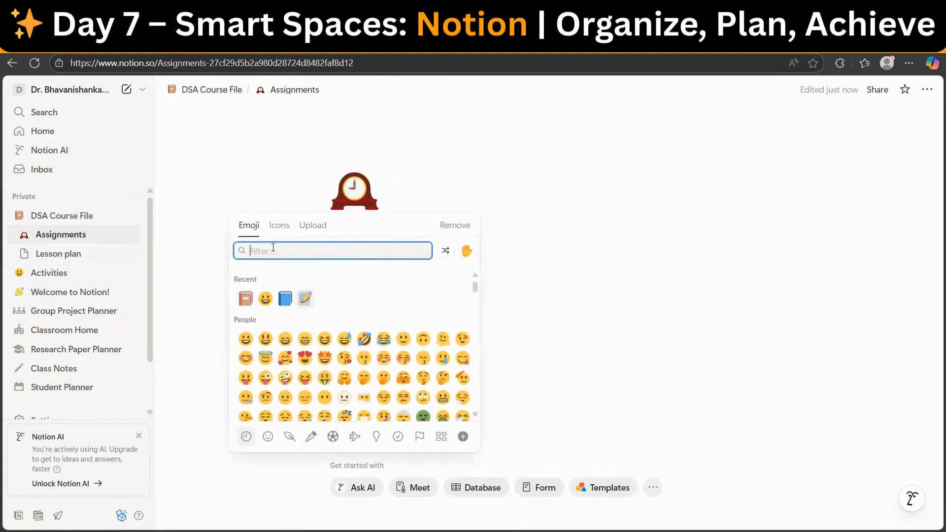
text(study)
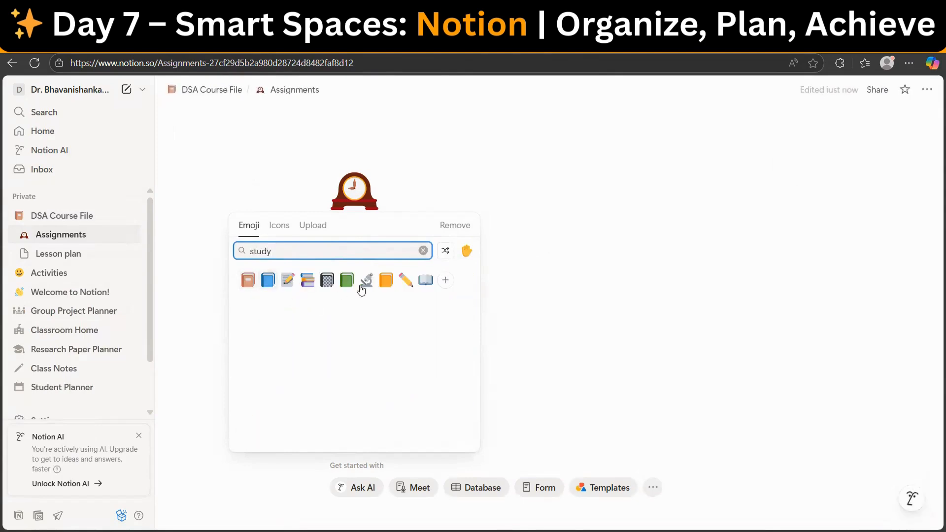
click(287, 281)
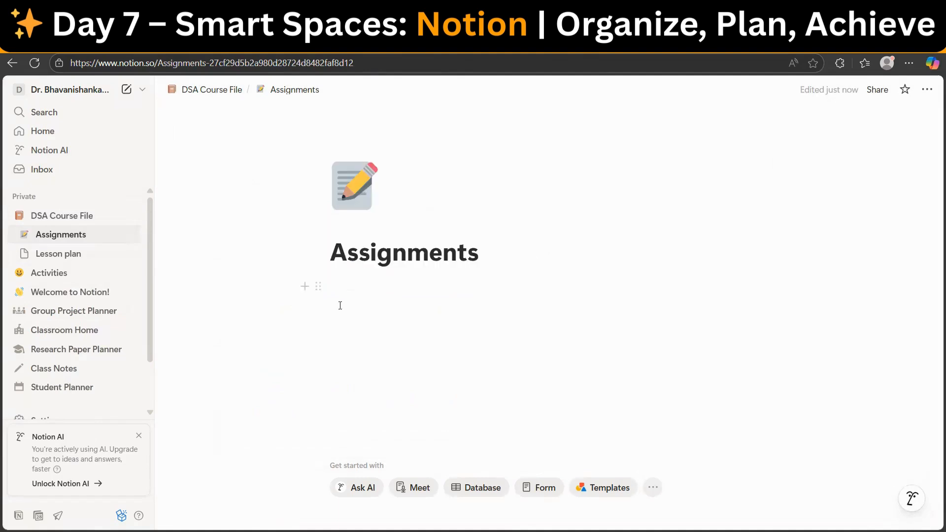
Start an AI prompt in the Assignments page body, and copy the Stacks and Queues assignment request from the Word document Document3
click(360, 282)
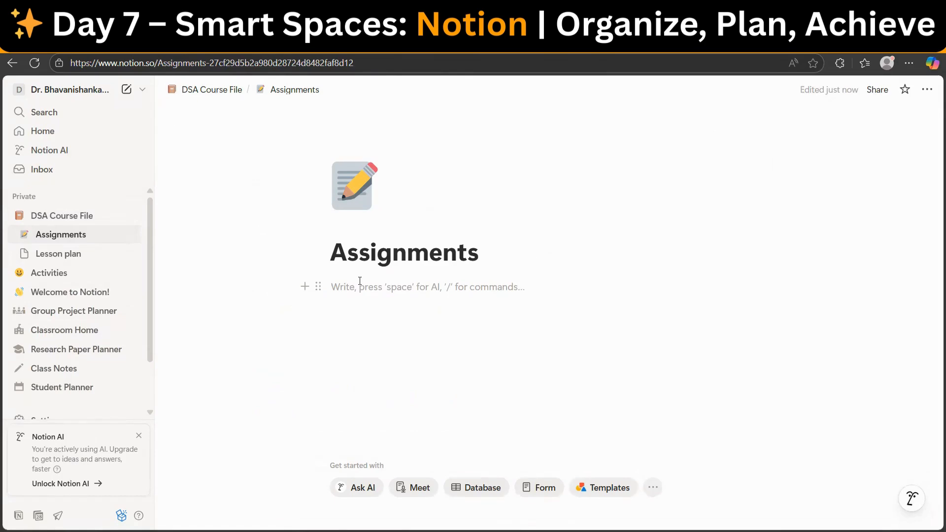
key(space)
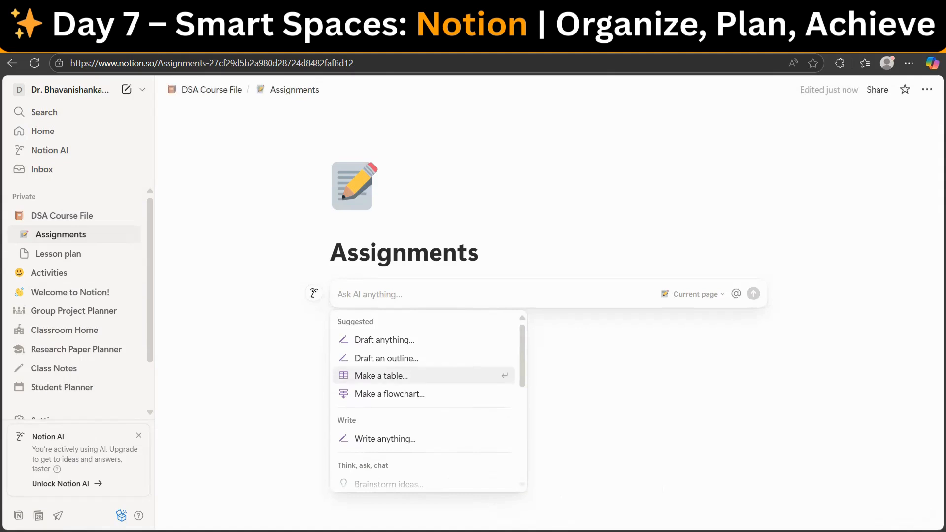
mouse_move(624, 531)
click(670, 486)
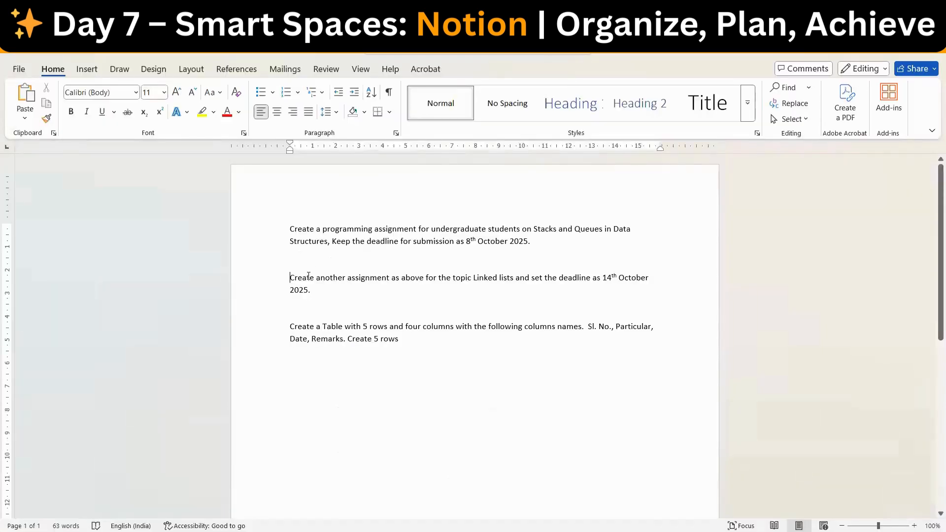
drag(291, 230, 552, 241)
key(ctrl+c)
Back in Notion, have the AI generate the undergraduate Stacks and Queues programming assignment with the copied request, deadline 8th October 2025
key(alt+Tab)
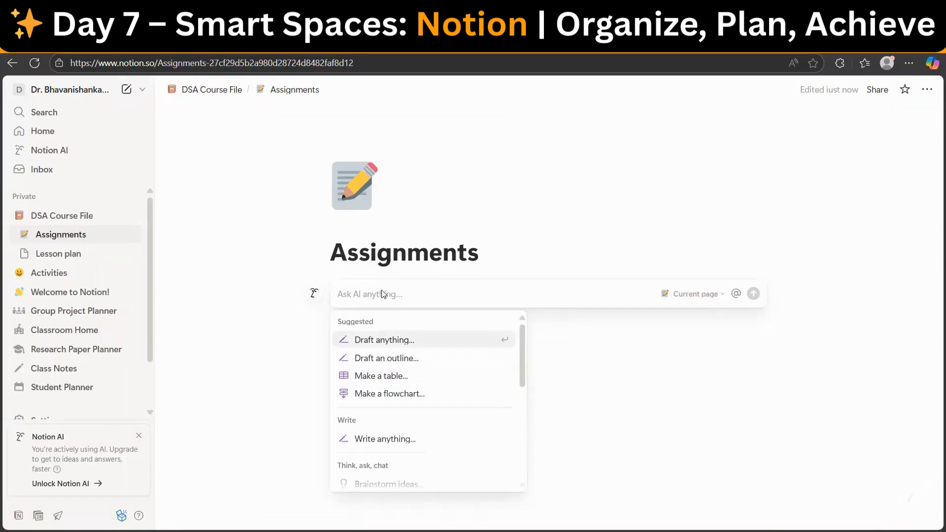
key(ctrl+v)
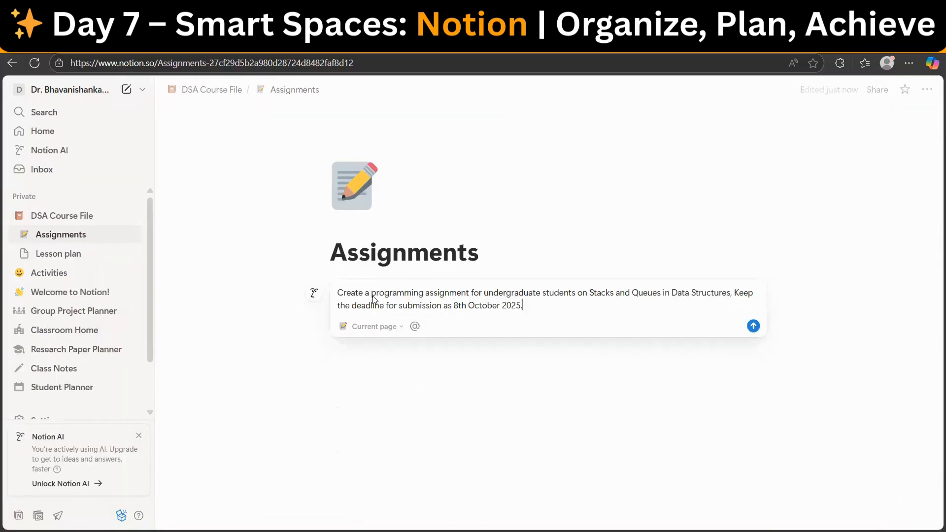
click(753, 328)
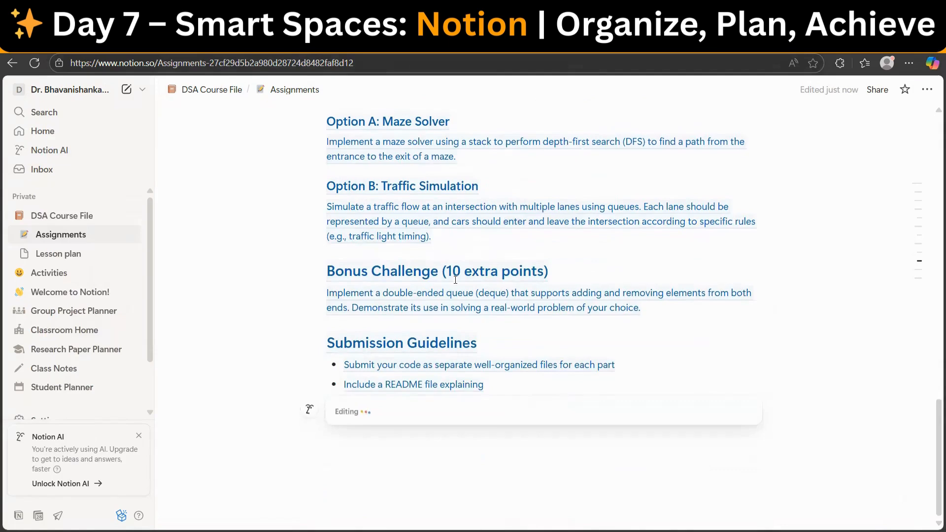
Review the AI-generated Stacks and Queues assignment and keep the pending AI edits
scroll(460, 281, up, 5)
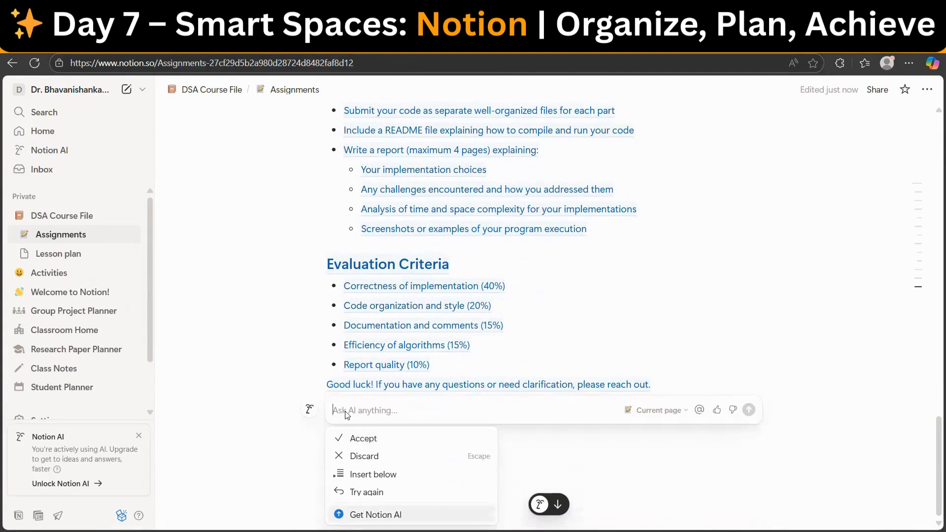
scroll(583, 338, up, 9)
scroll(605, 307, down, 7)
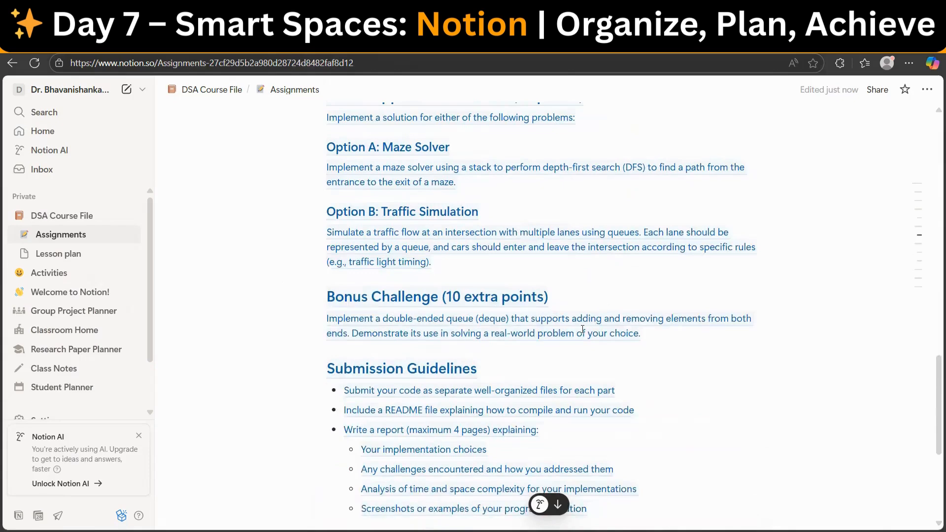
scroll(452, 306, down, 3)
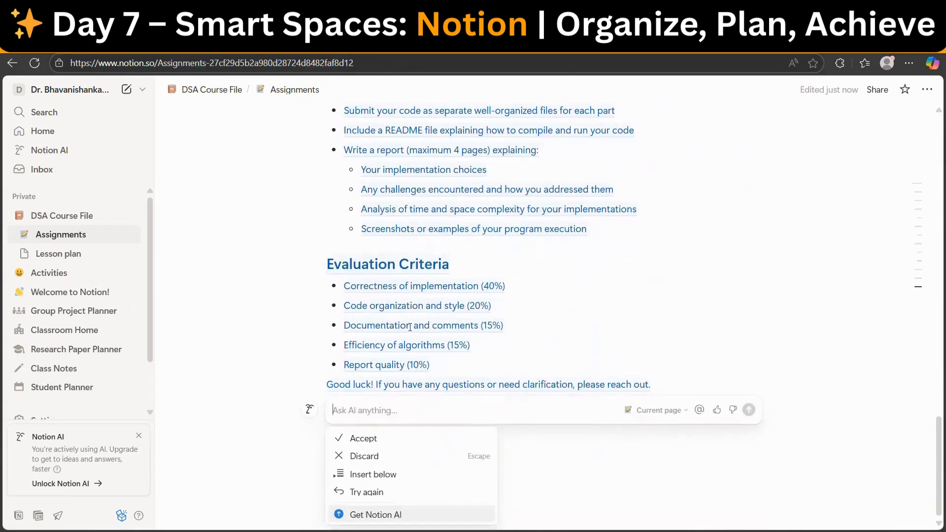
click(456, 325)
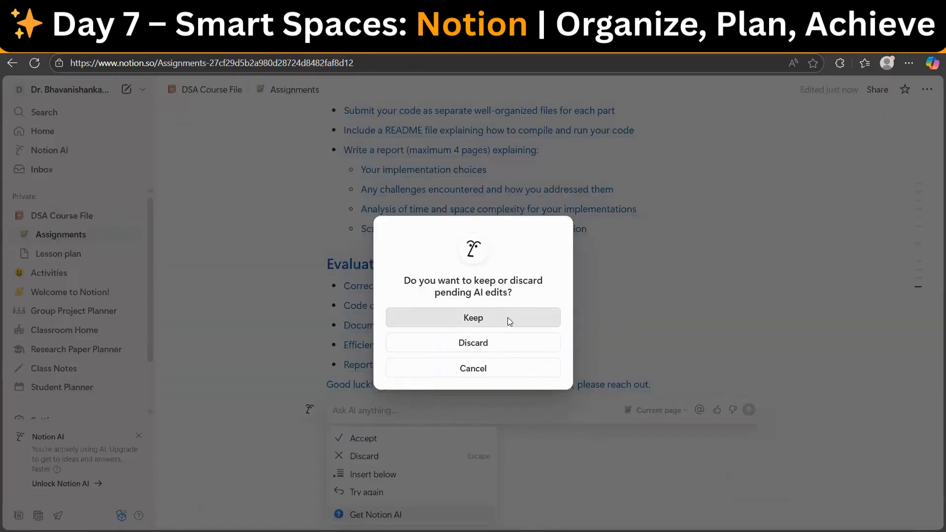
click(474, 318)
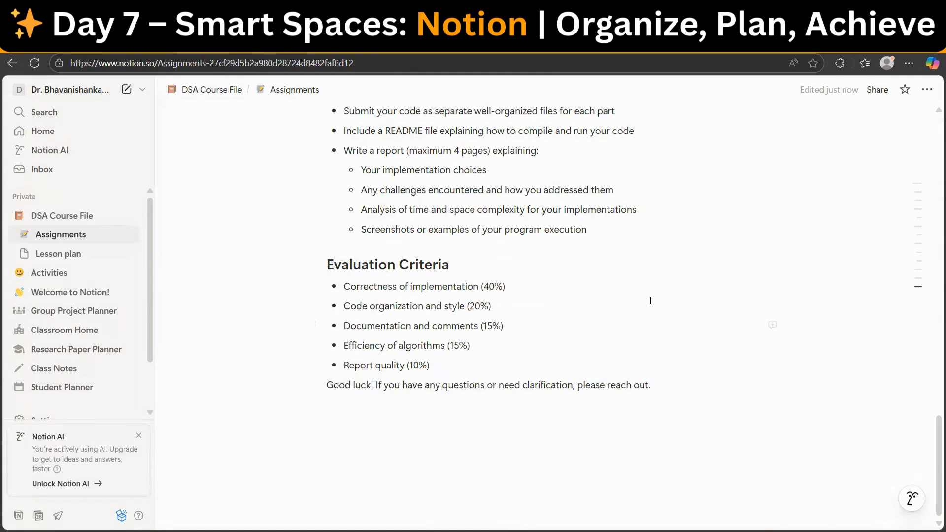
Replace "style" with "results" in the Code organization evaluation criterion, and look through the whole assignment
double_click(448, 308)
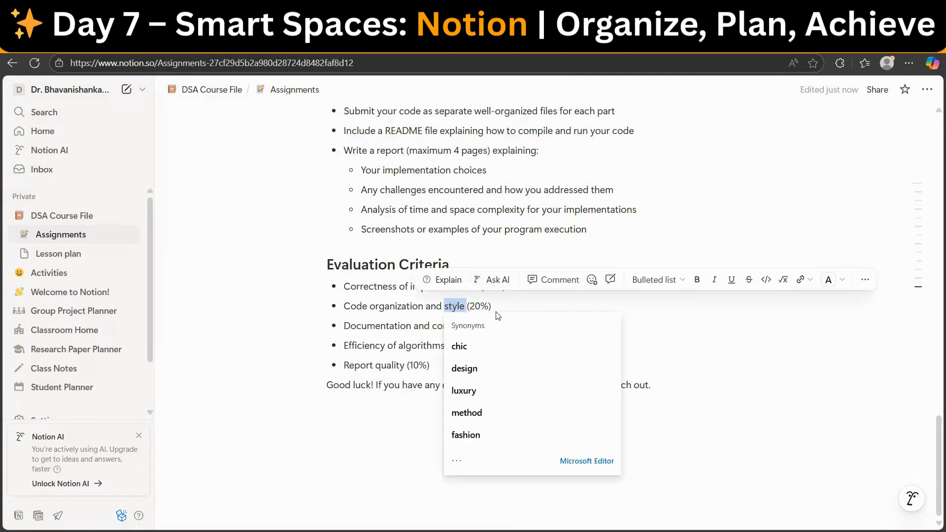
text(results)
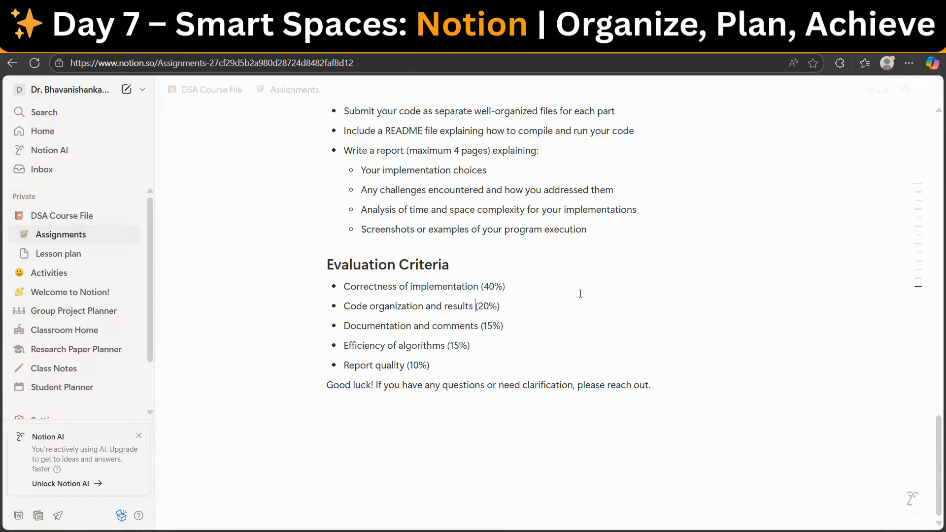
scroll(512, 293, up, 15)
scroll(512, 292, up, 8)
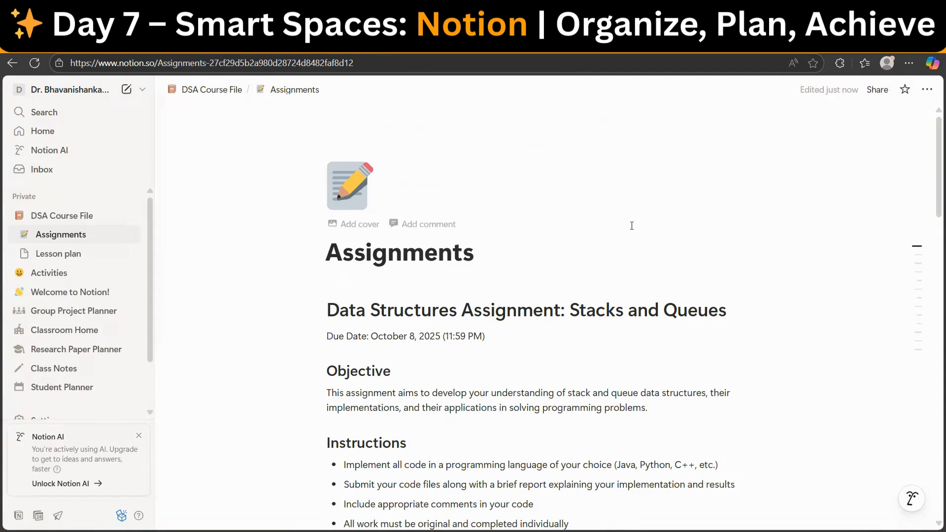
scroll(632, 226, down, 15)
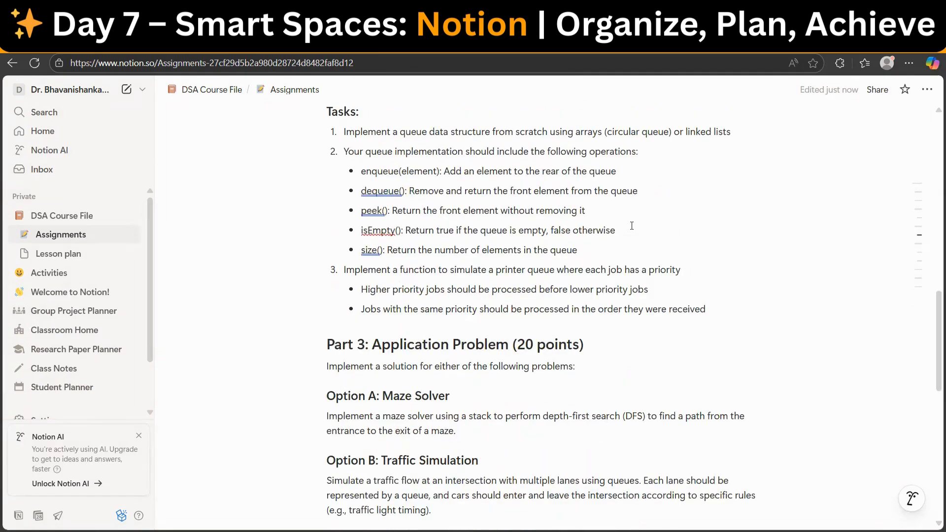
scroll(632, 226, down, 10)
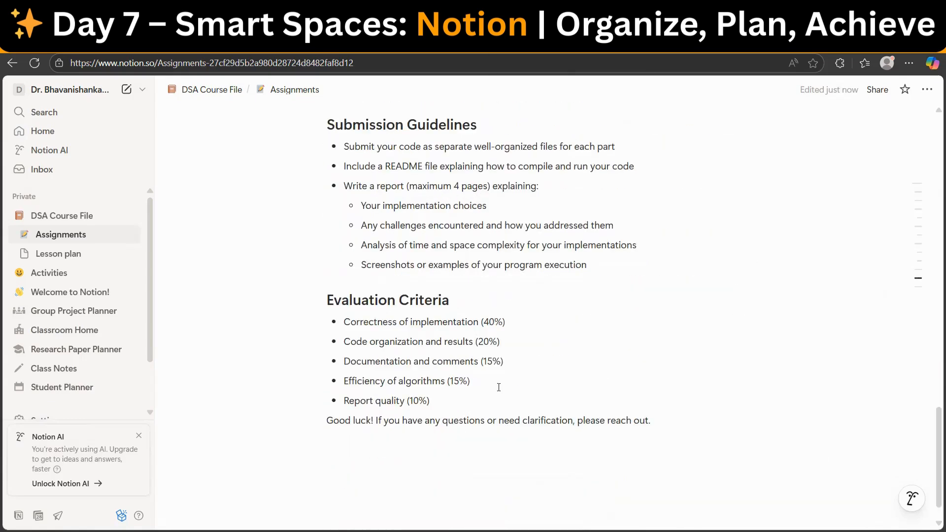
Add an empty line at the end of the Assignments page, and copy the Linked lists assignment request from the Word document
scroll(404, 429, down, 1)
click(368, 407)
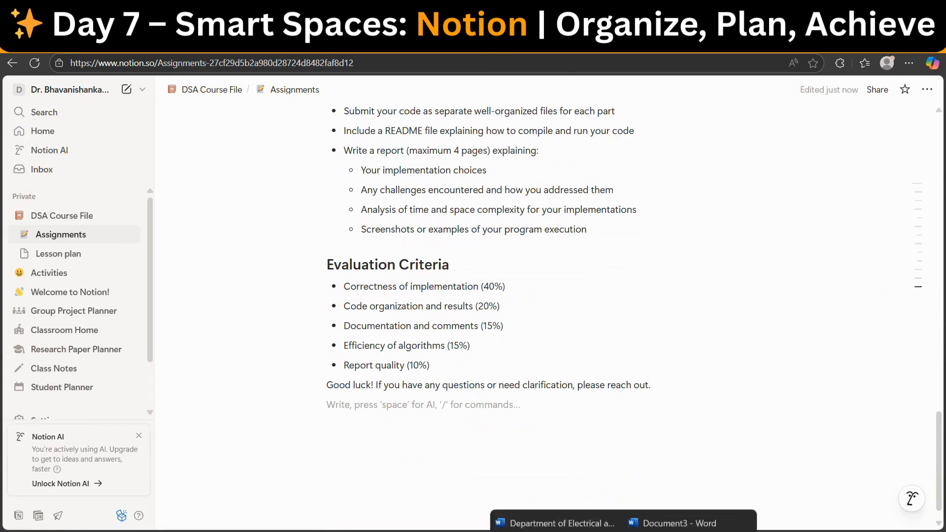
mouse_move(700, 520)
click(651, 499)
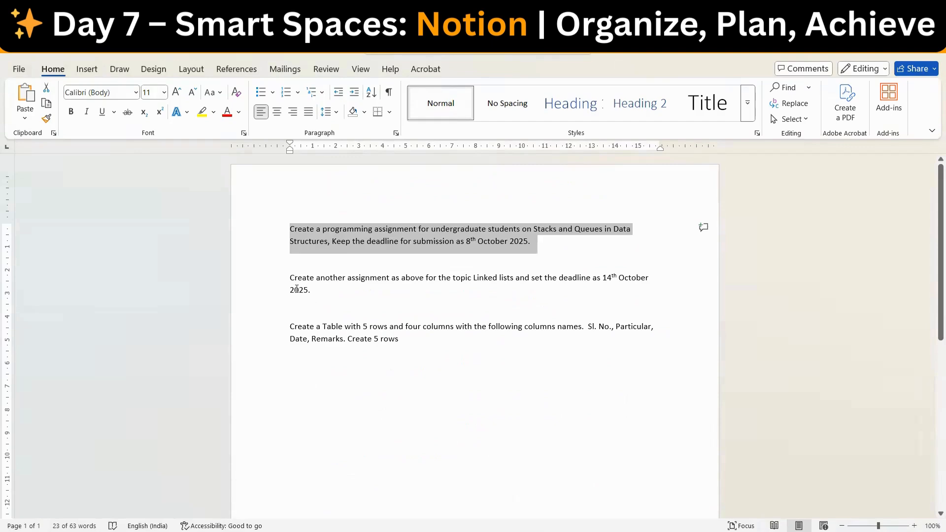
drag(290, 279, 324, 291)
key(ctrl+c)
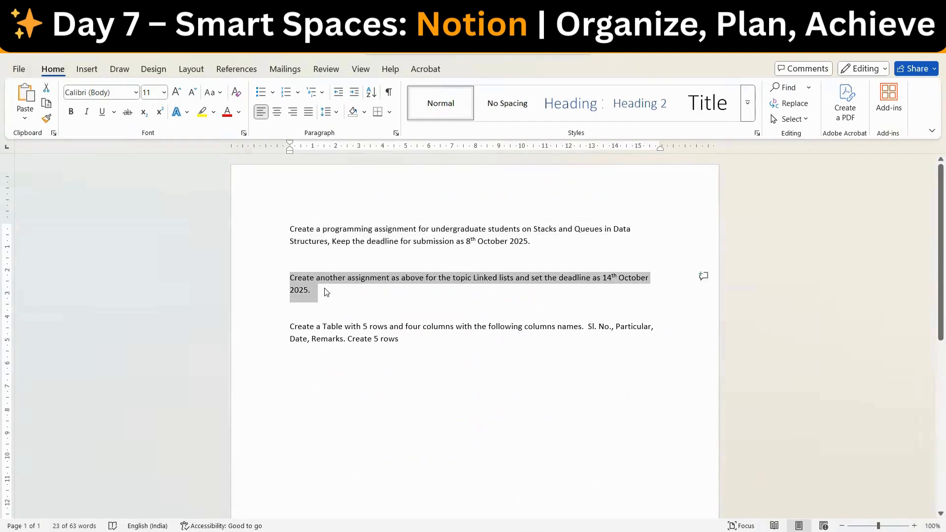
Back in Notion, submit the copied request to the AI below the first assignment, for a Linked lists assignment with deadline 14th October 2025
key(alt+Tab)
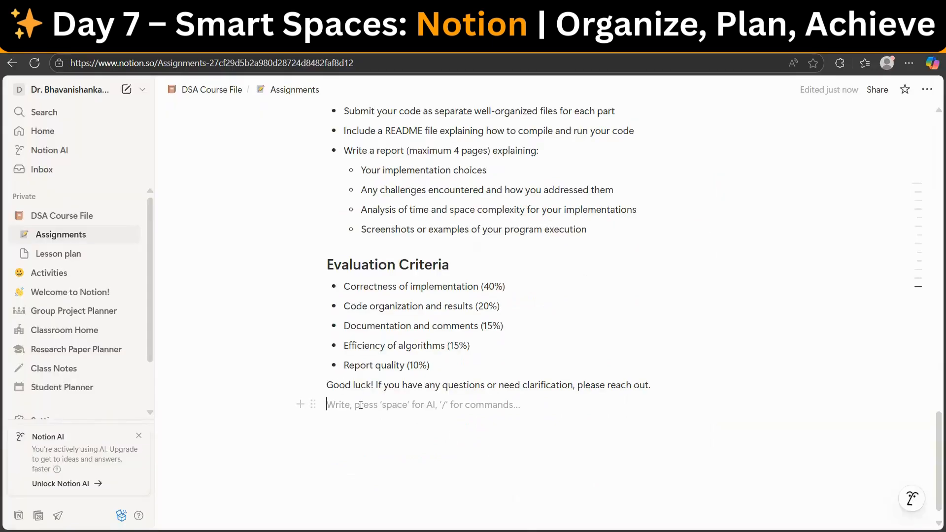
key(ctrl+v)
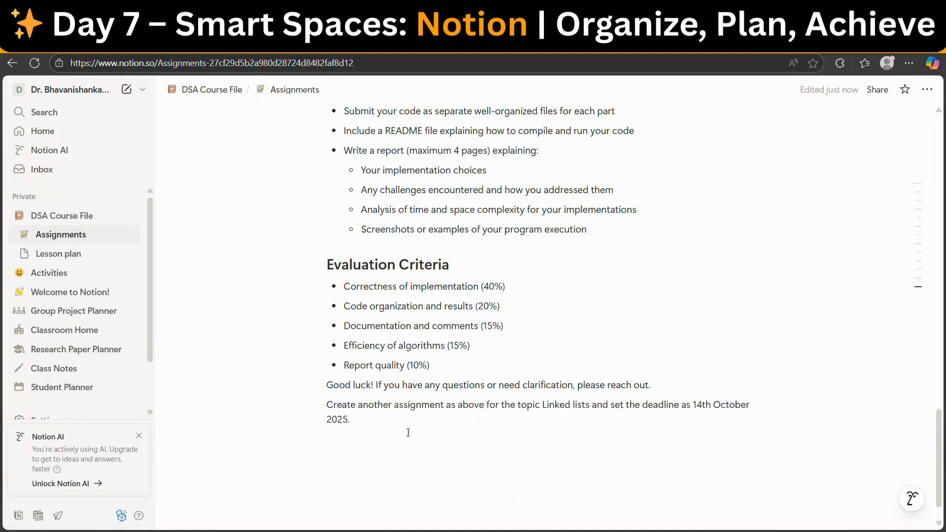
key(ctrl+z)
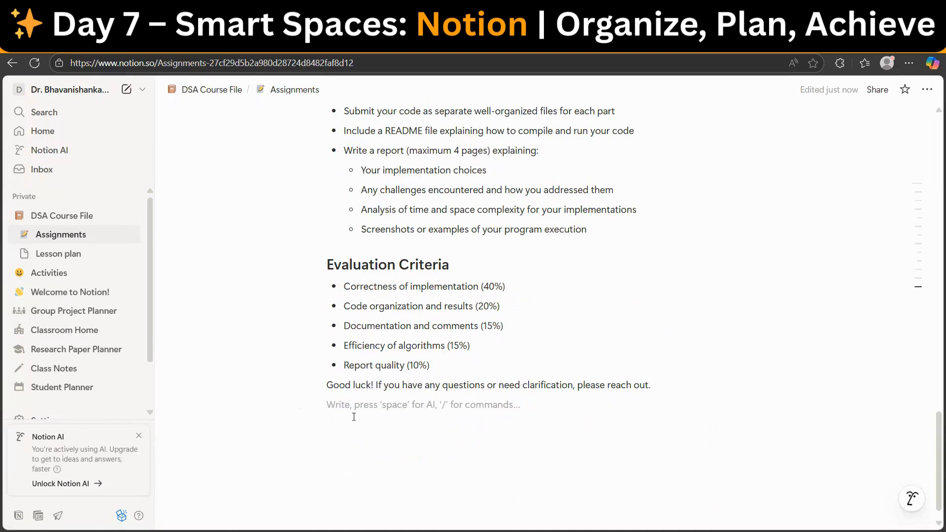
key(space)
key(ctrl+v)
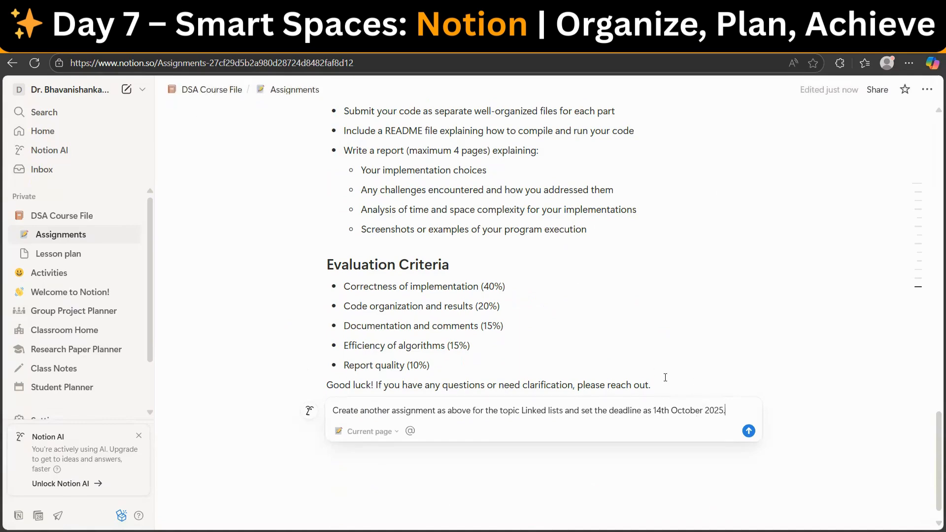
key(Return)
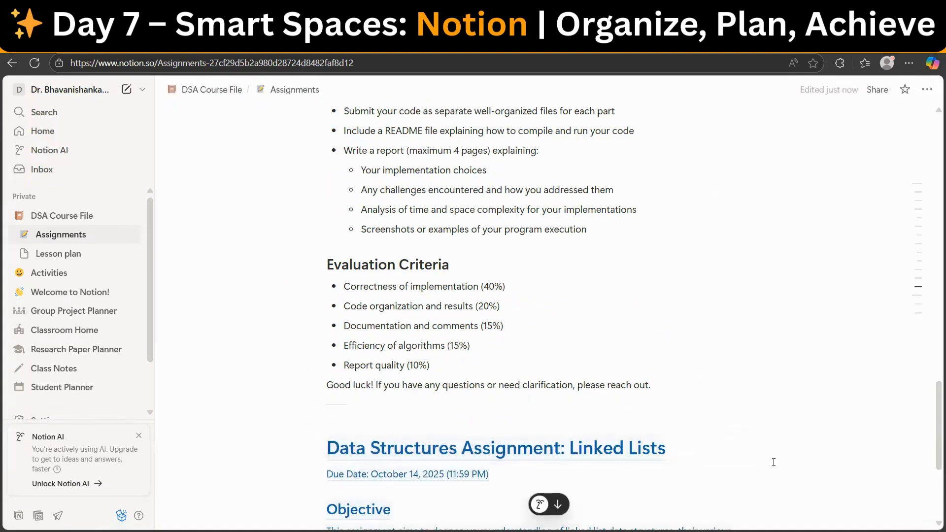
Read through the AI-generated Linked Lists assignment on the Assignments page and accept it into the page
scroll(593, 322, down, 5)
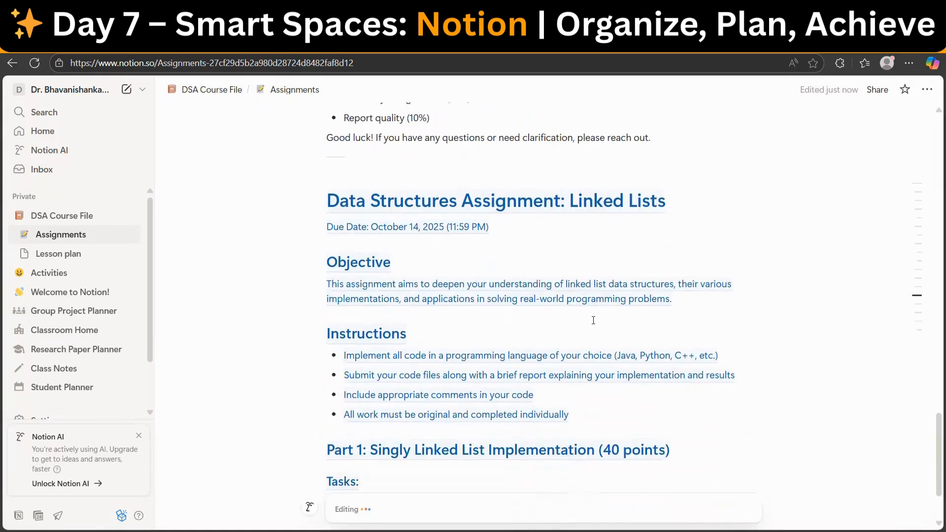
scroll(446, 236, down, 2)
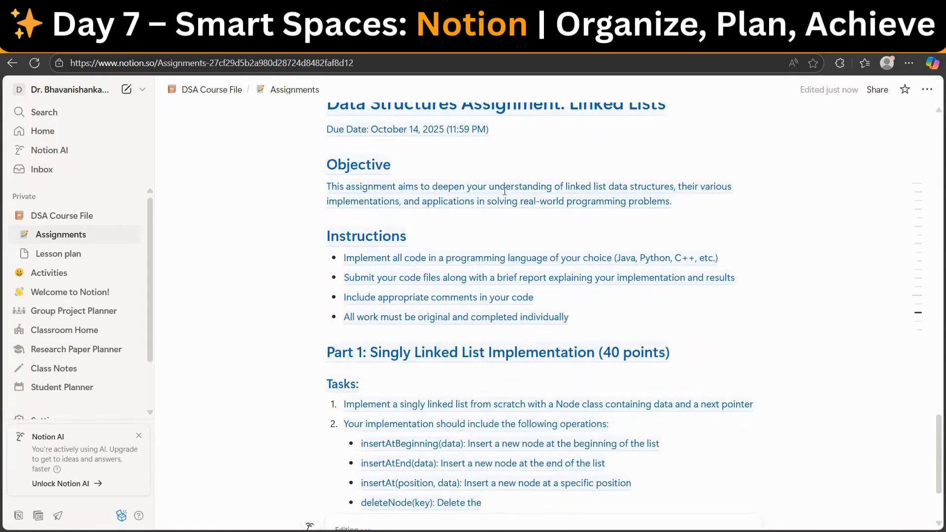
scroll(578, 244, down, 3)
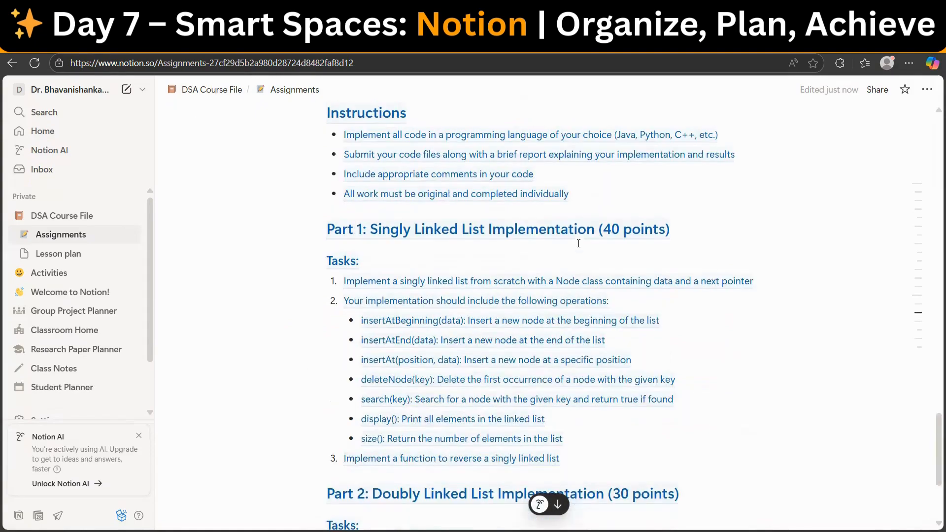
scroll(492, 256, down, 5)
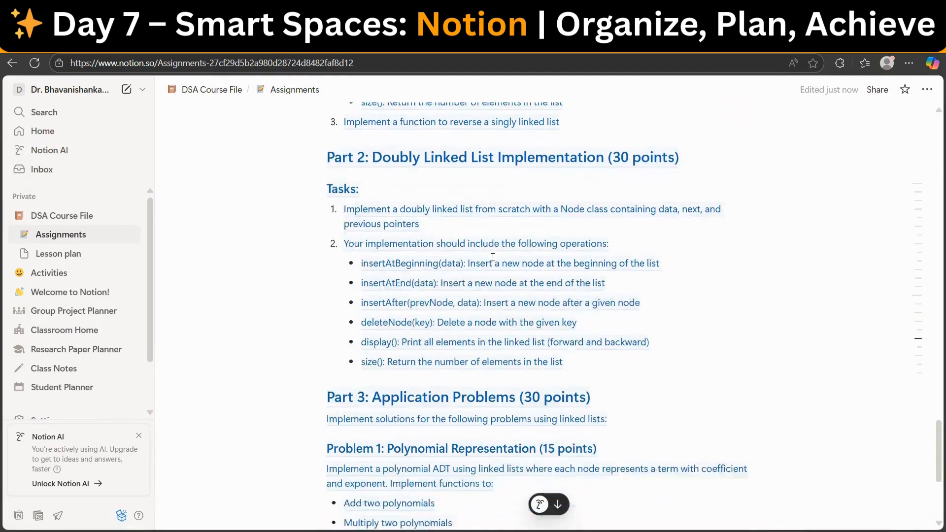
scroll(493, 257, down, 4)
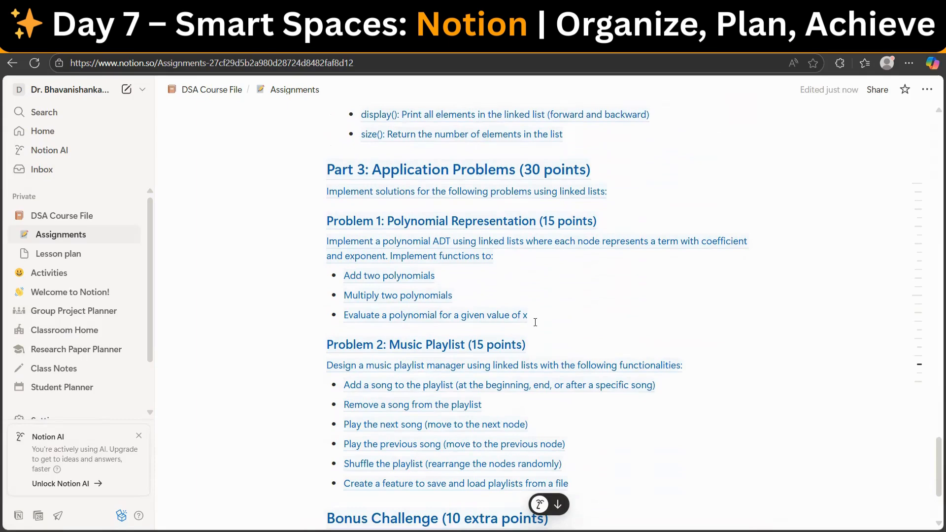
scroll(478, 275, down, 5)
scroll(483, 295, down, 3)
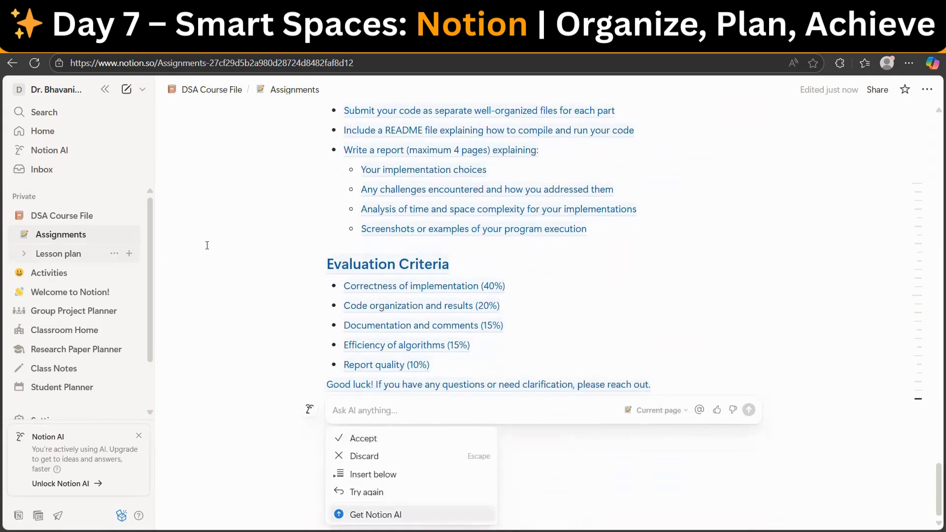
click(361, 443)
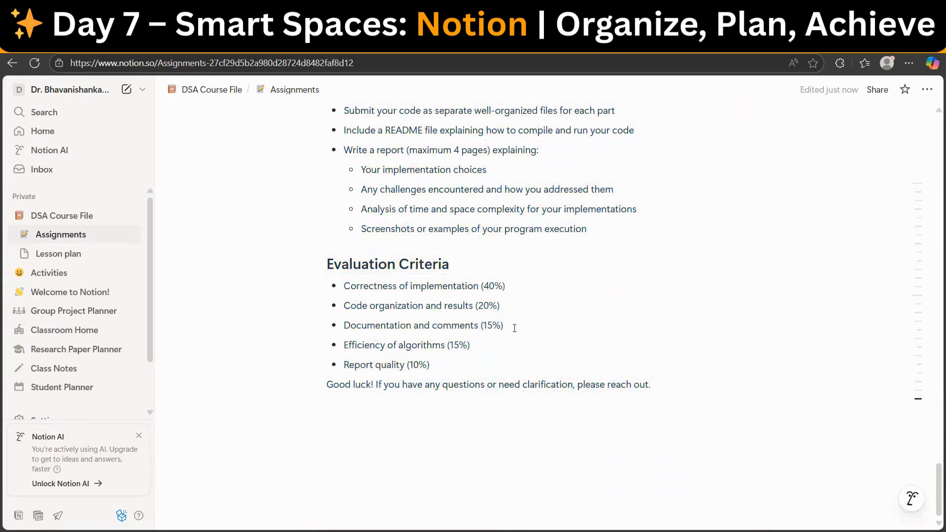
scroll(468, 290, up, 6)
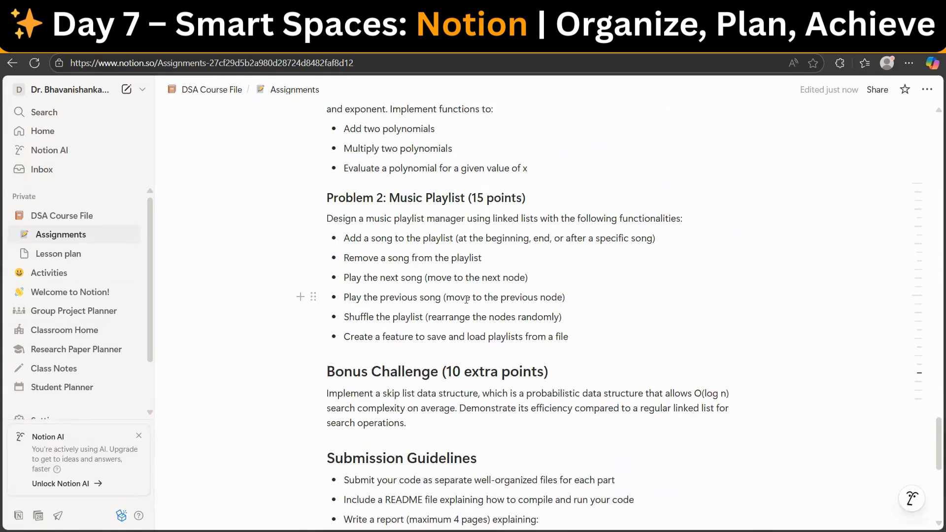
triple_click(466, 300)
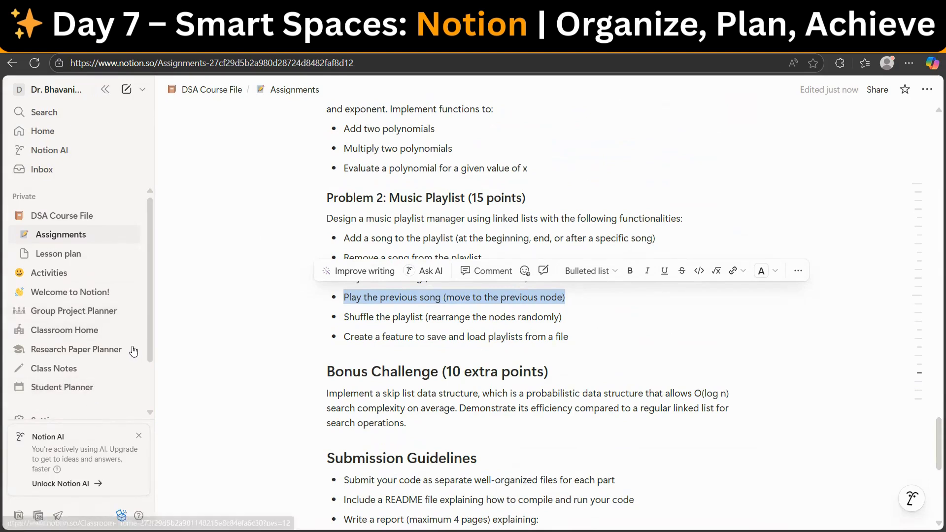
Open the Research Paper Planner page and look through its Current draft, Plan and Reading list sections
click(56, 351)
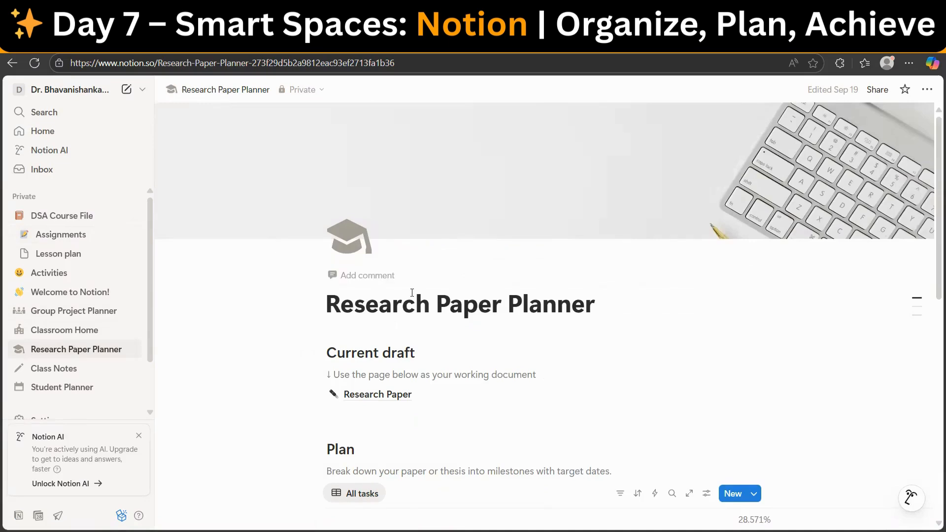
scroll(412, 292, down, 2)
scroll(412, 292, down, 1)
scroll(412, 292, down, 3)
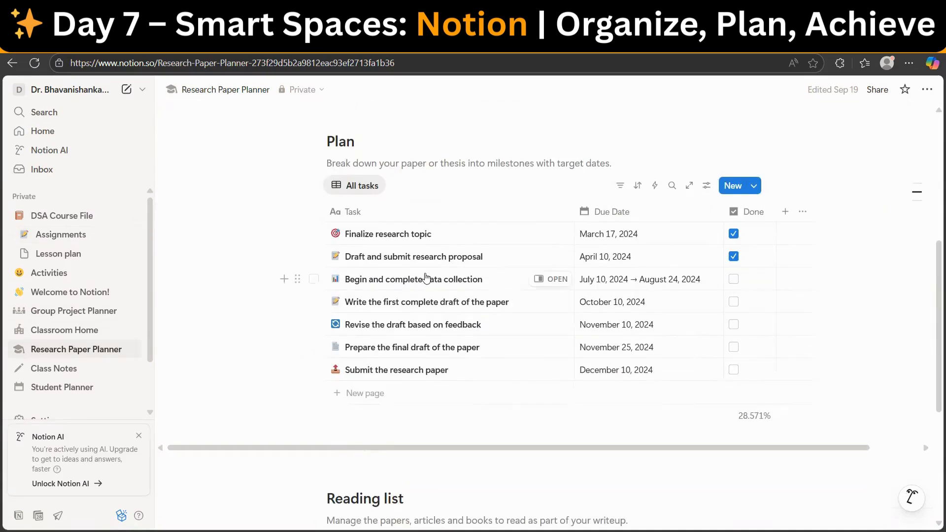
scroll(491, 321, up, 5)
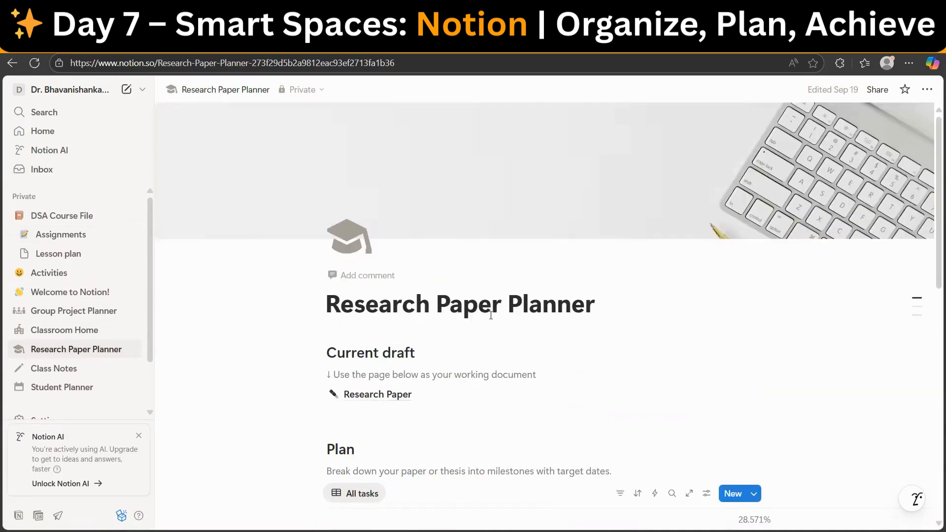
scroll(491, 314, down, 2)
scroll(402, 270, down, 2)
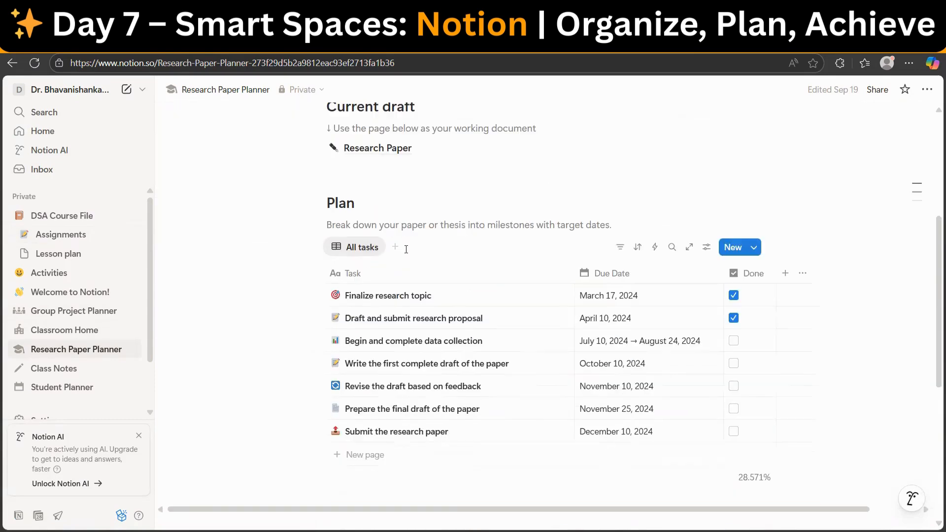
scroll(428, 252, down, 2)
scroll(429, 250, down, 3)
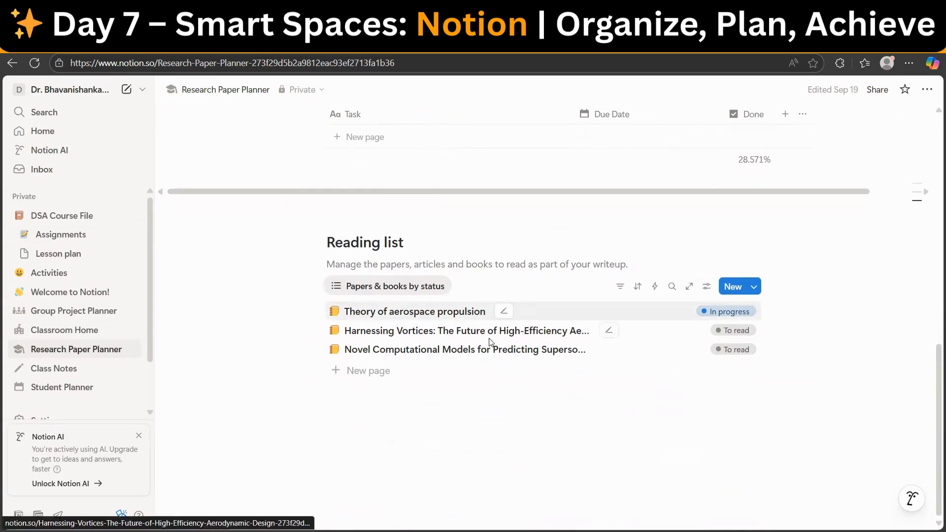
scroll(472, 329, up, 4)
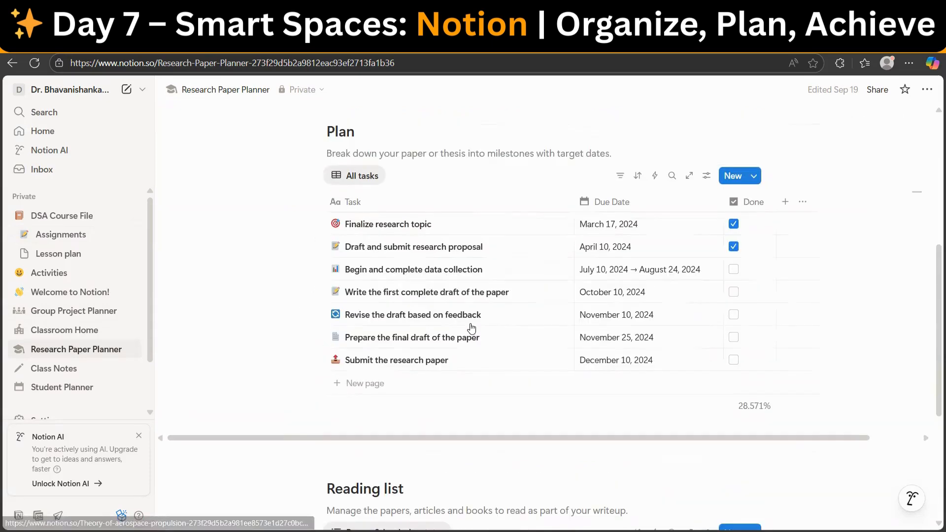